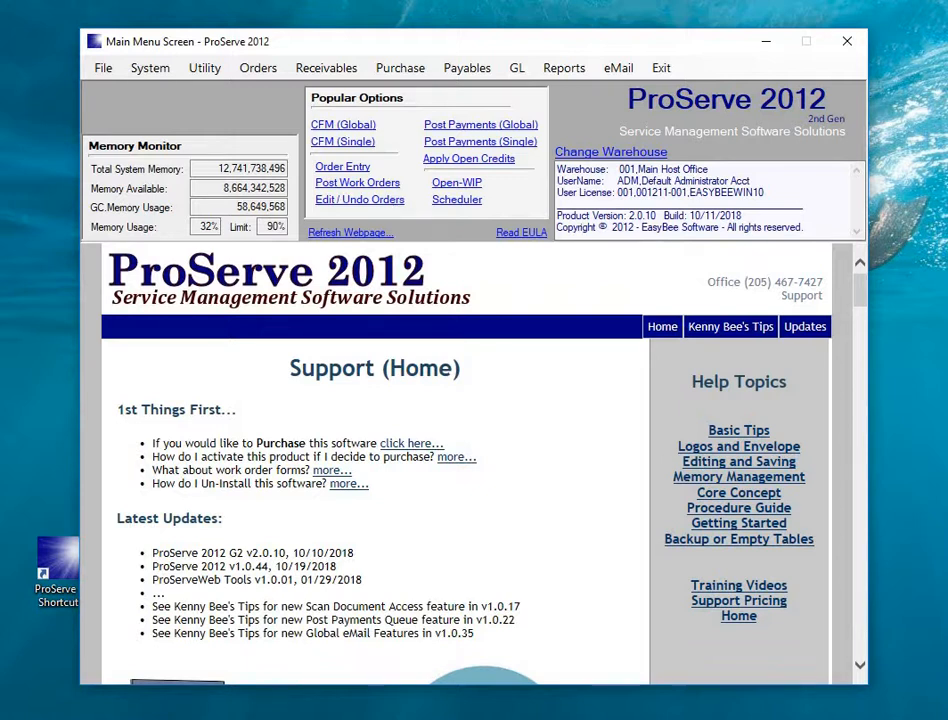
Open the third work order in Order Entry, view its service posting page, and close Order Entry.
{"action": "left_click", "coordinate": [342, 170]}
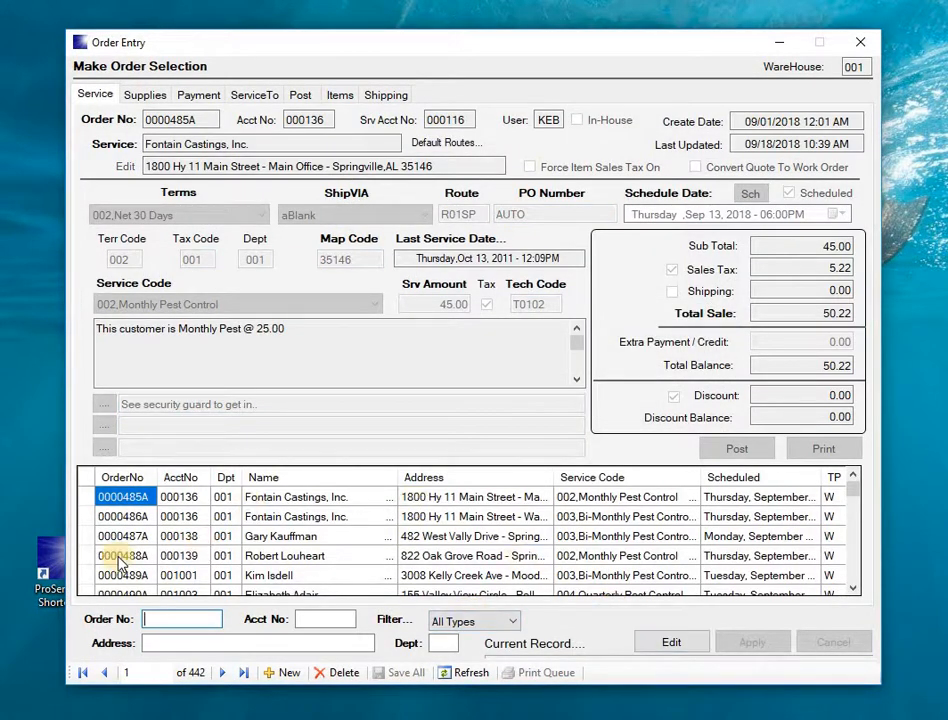
{"action": "left_click", "coordinate": [85, 536]}
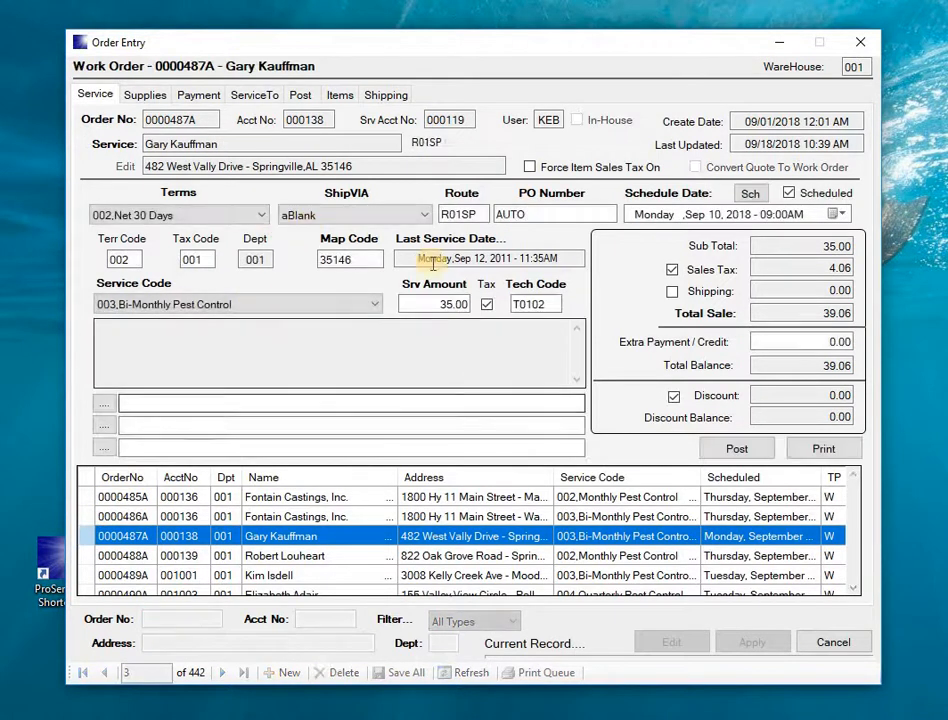
{"action": "left_click", "coordinate": [735, 450]}
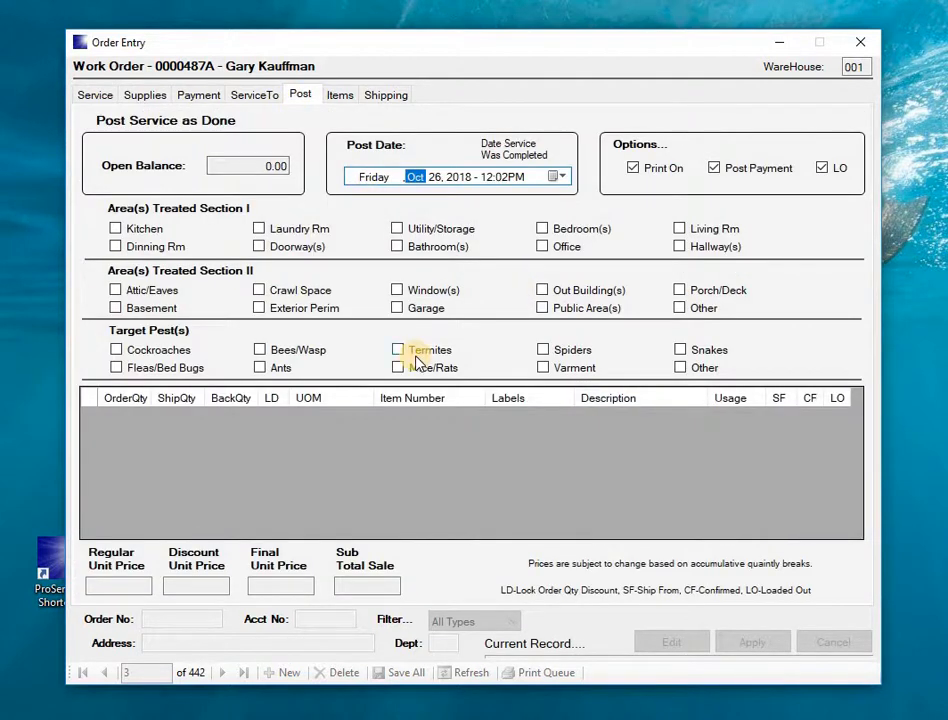
{"action": "left_click", "coordinate": [857, 43]}
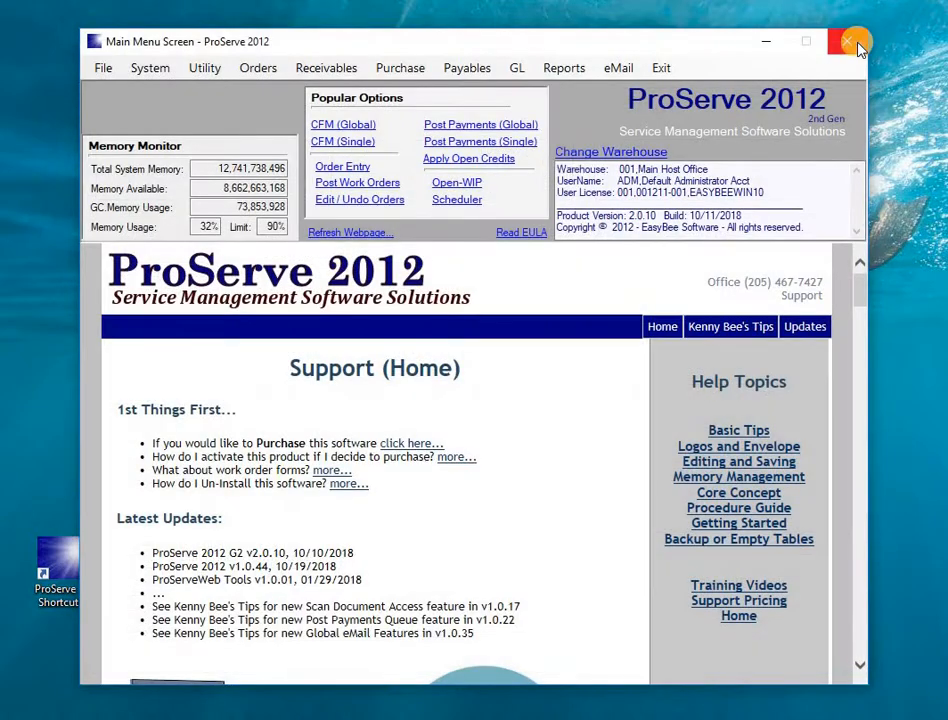
Open Post Work Orders, look up the work order by its order number, and cancel its posting.
{"action": "left_click", "coordinate": [349, 188]}
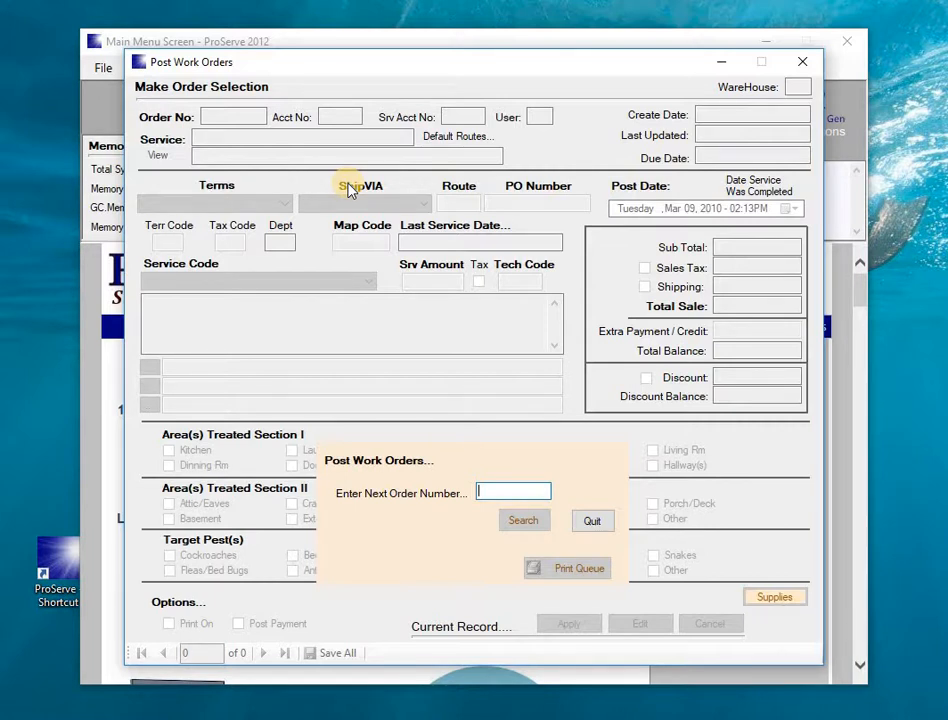
{"action": "type", "text": "854A"}
{"action": "key", "text": "Tab"}
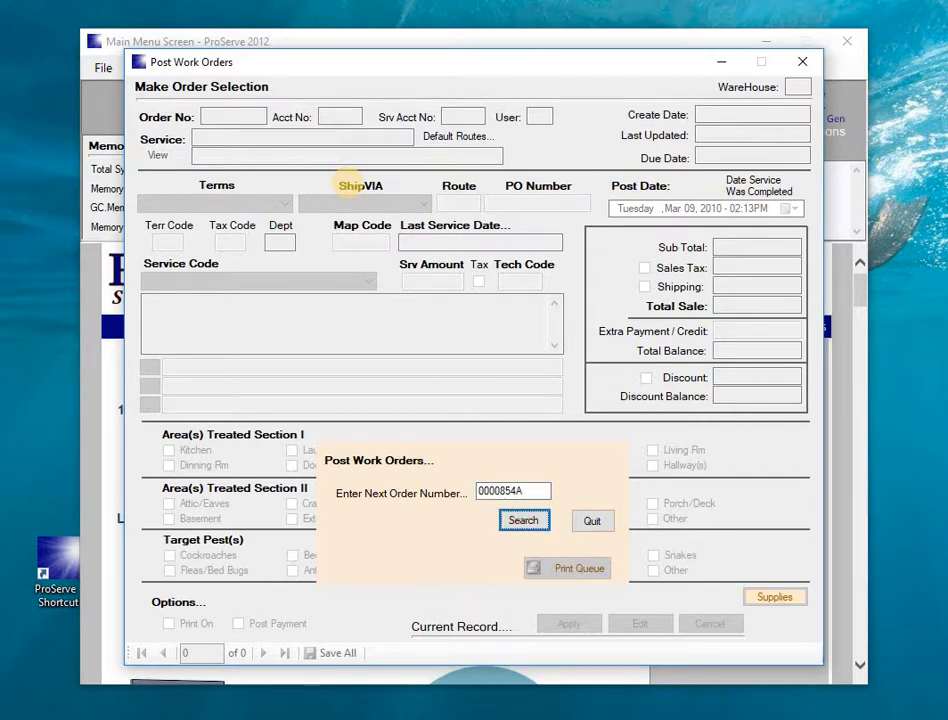
{"action": "key", "text": "Return"}
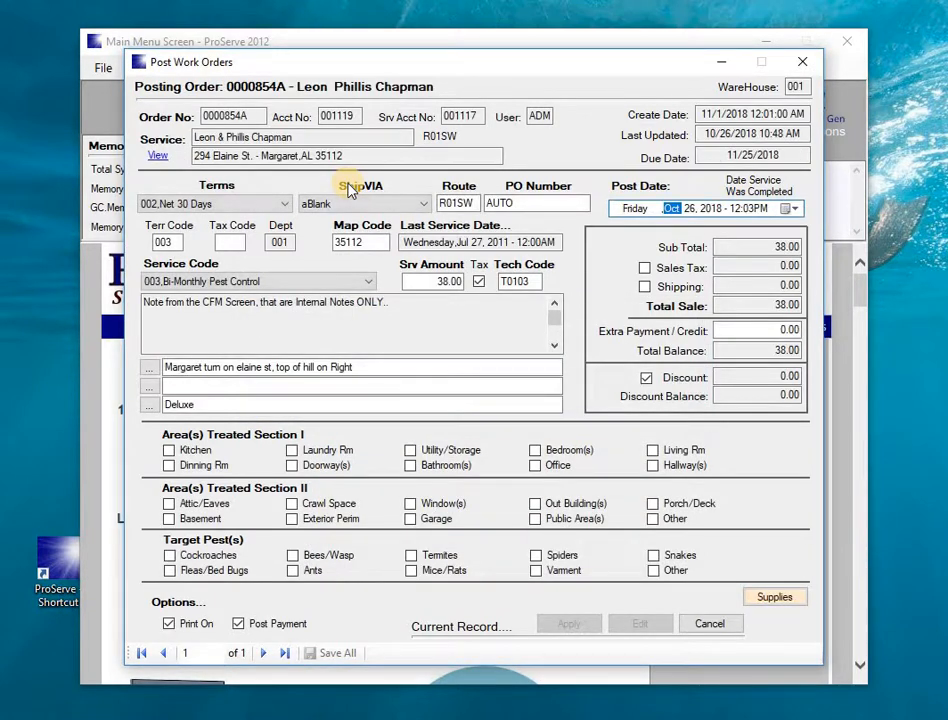
{"action": "left_click", "coordinate": [690, 626]}
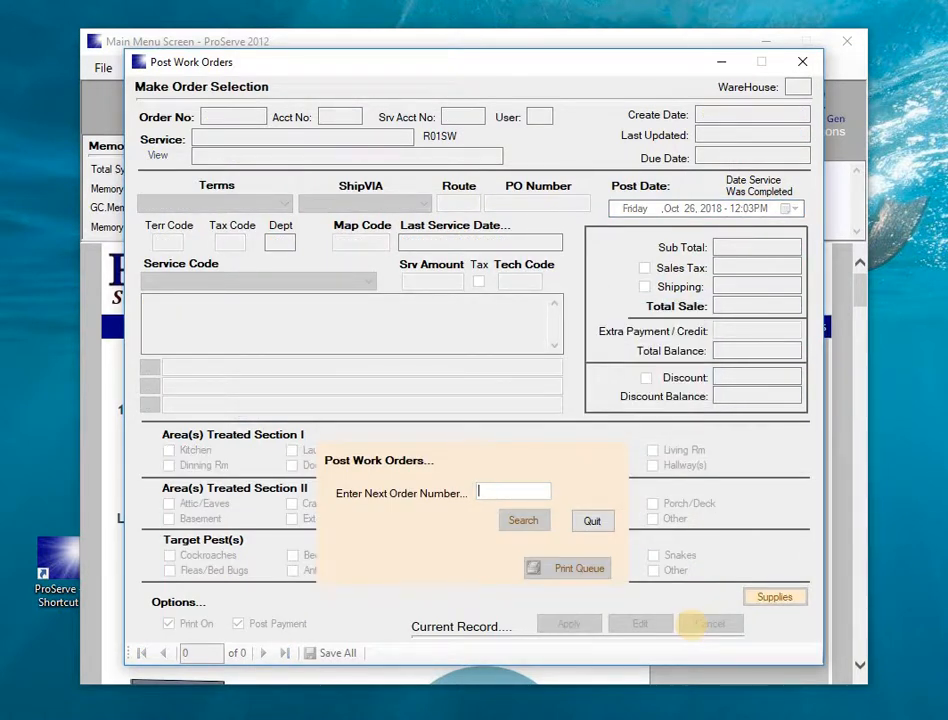
Load the same work order for posting by entering its order number without leading zeros.
{"action": "type", "text": "0000"}
{"action": "key", "text": "BackSpace"}
{"action": "key", "text": "BackSpace"}
{"action": "key", "text": "BackSpace"}
{"action": "key", "text": "BackSpace"}
{"action": "type", "text": "854A"}
{"action": "key", "text": "Tab"}
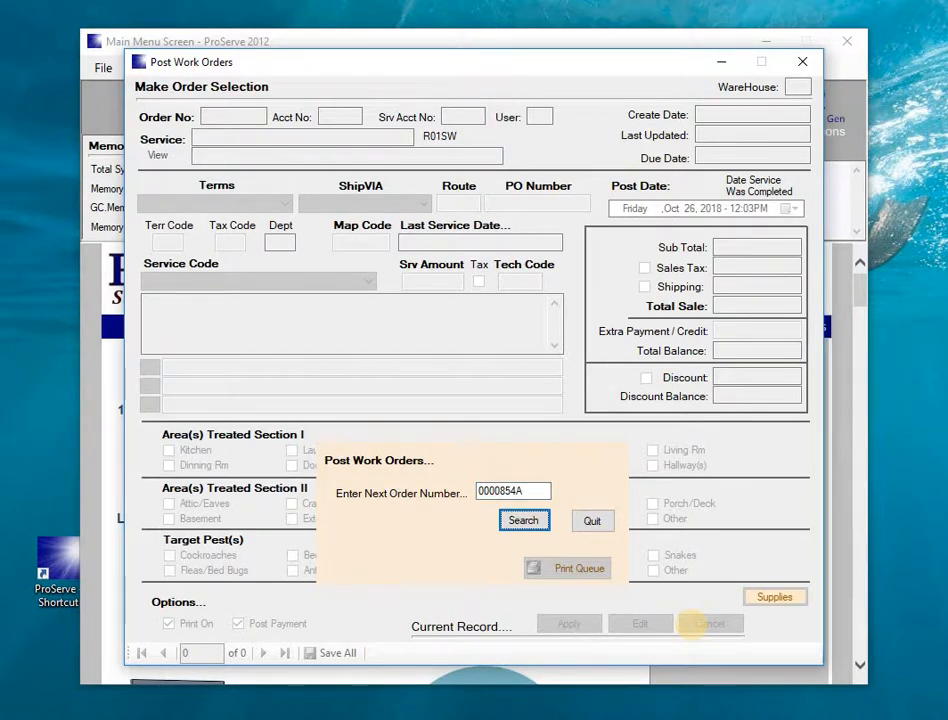
{"action": "key", "text": "Return"}
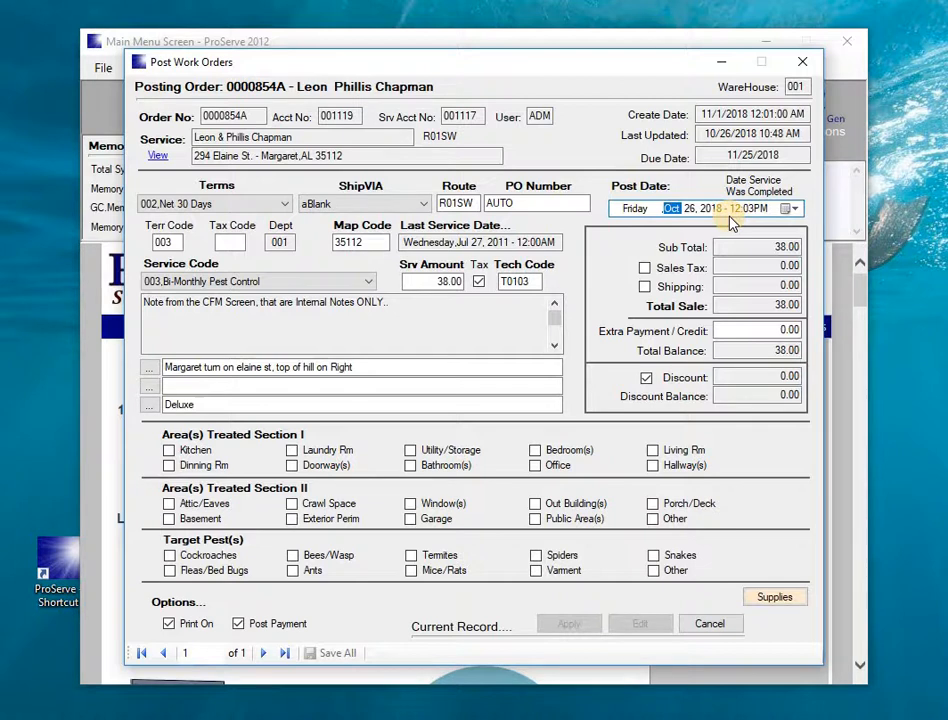
Accept the post date and mark Kitchen and Bathroom(s) as treated areas with Cockroaches as the target pest.
{"action": "key", "text": "Tab"}
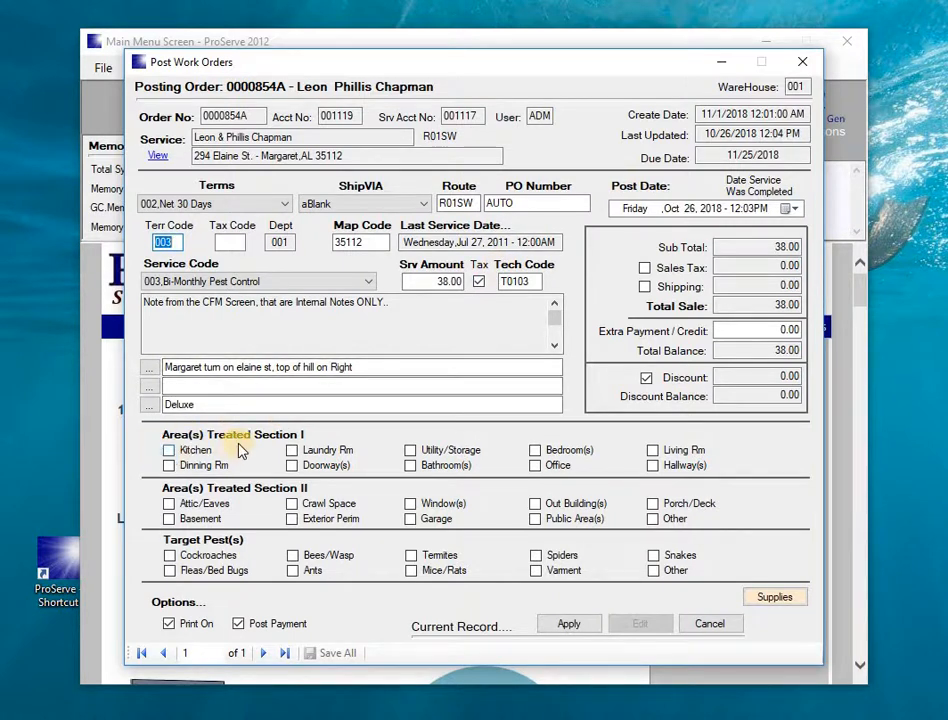
{"action": "left_click", "coordinate": [171, 452]}
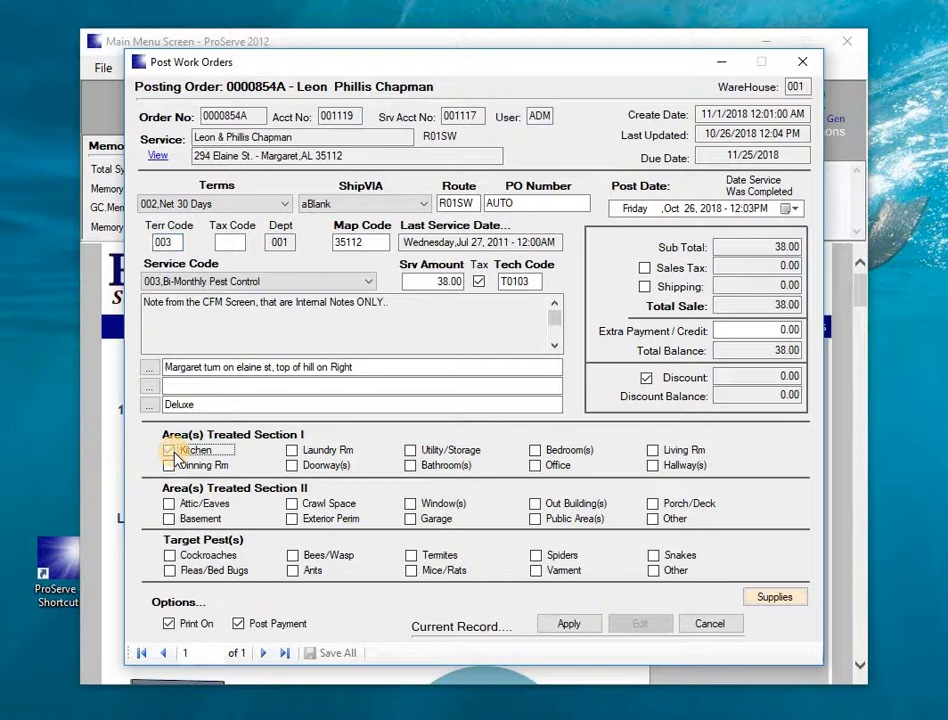
{"action": "left_click", "coordinate": [411, 467]}
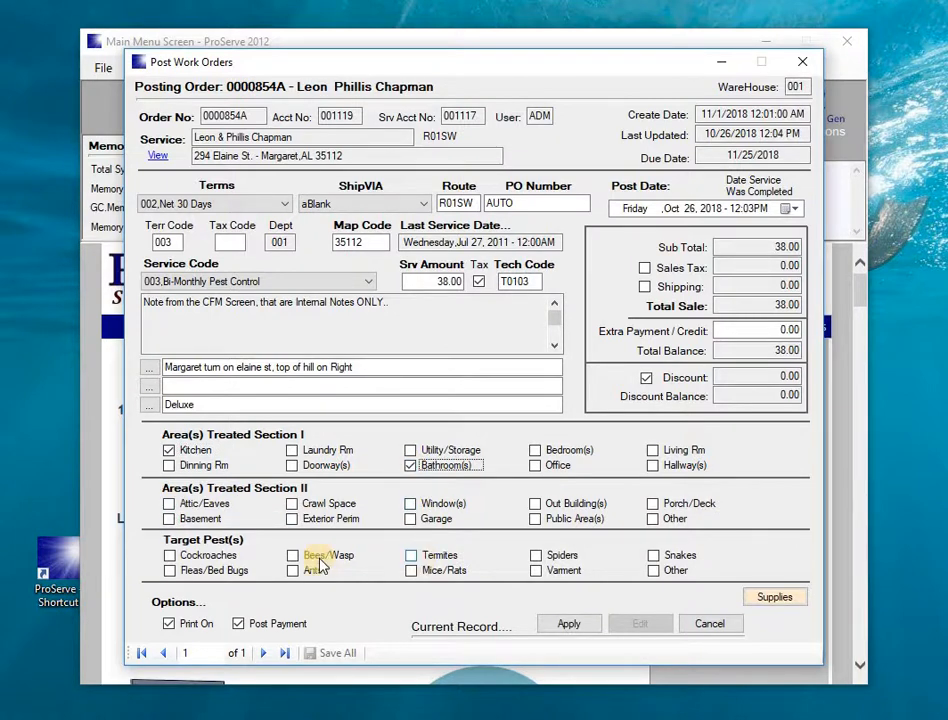
{"action": "left_click", "coordinate": [170, 560]}
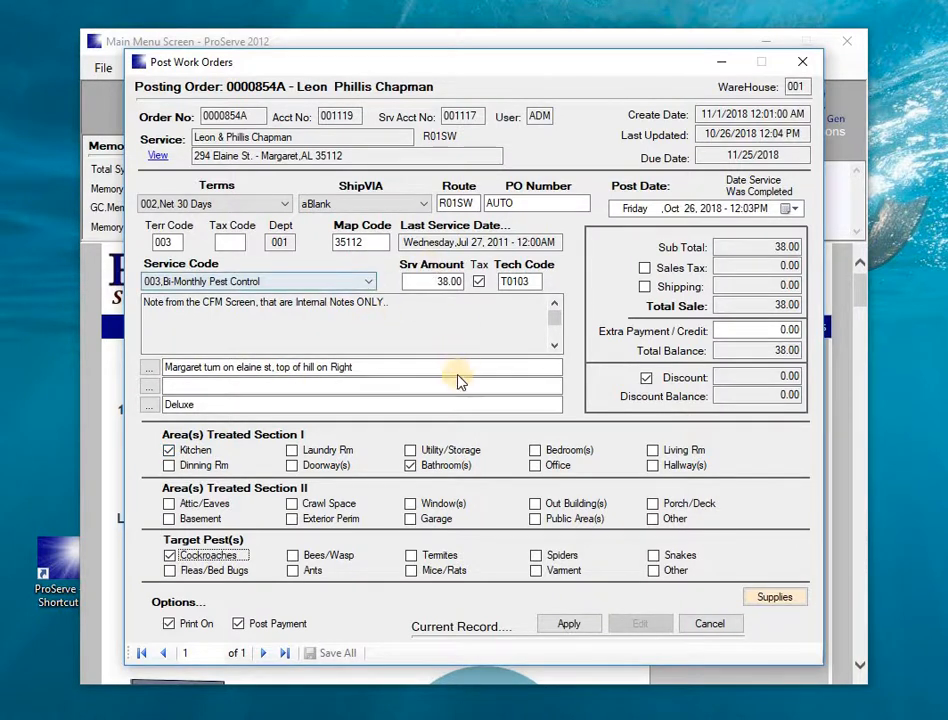
Add a supply line to the work order using item C-006, Demize E.C.
{"action": "left_click", "coordinate": [774, 598]}
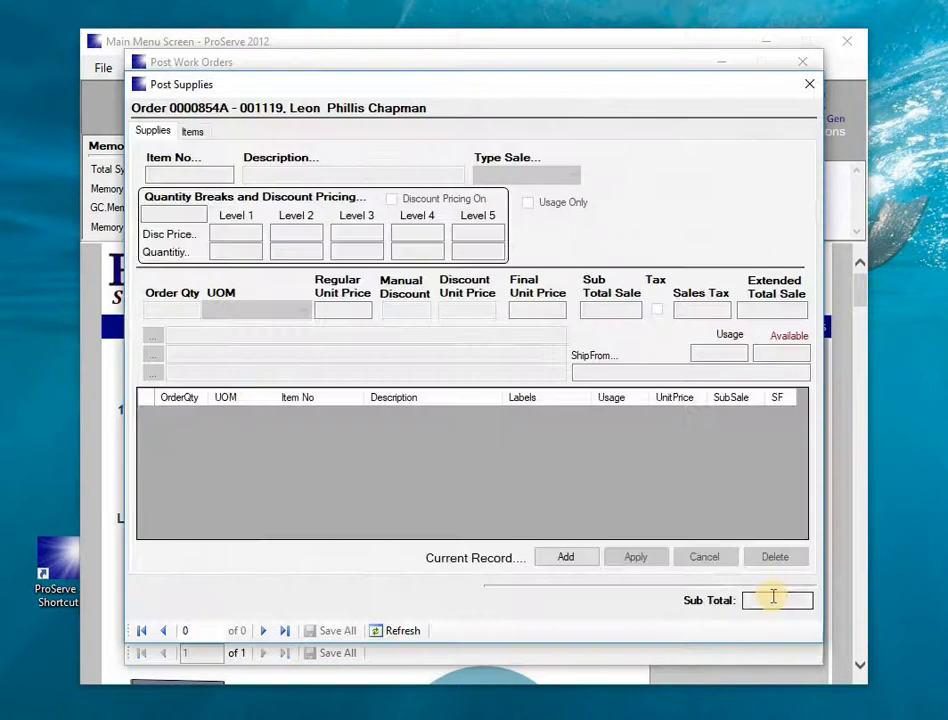
{"action": "left_click", "coordinate": [570, 562]}
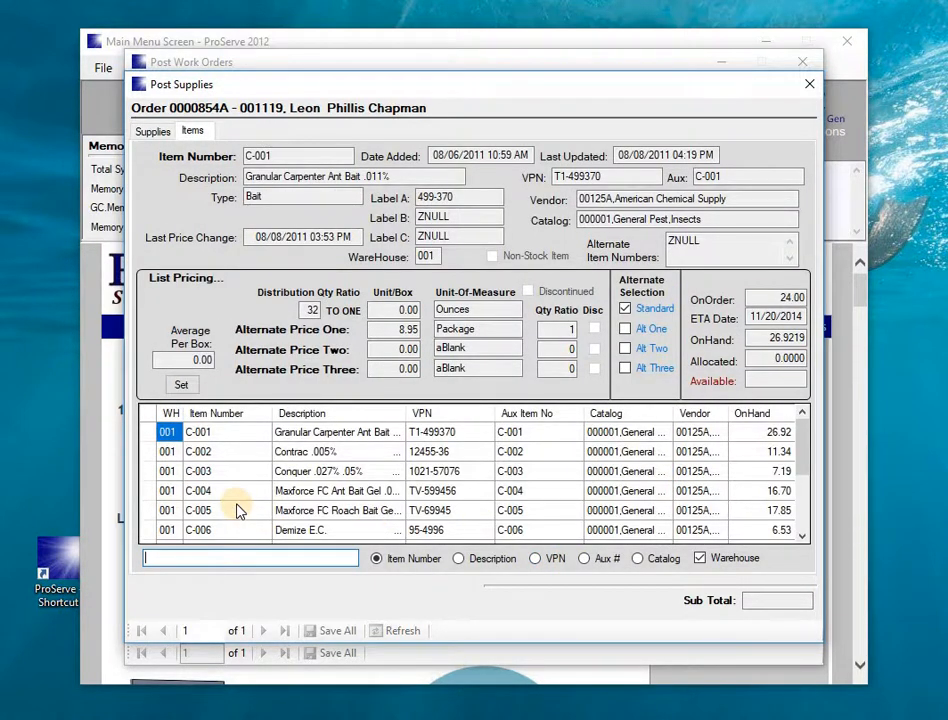
{"action": "type", "text": "C-006"}
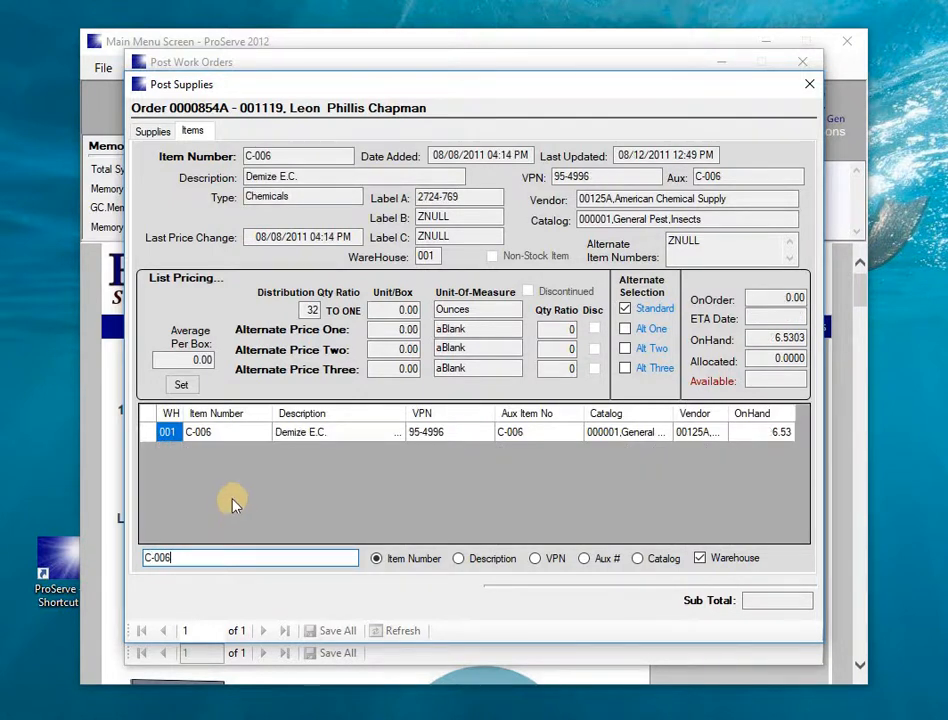
{"action": "left_click", "coordinate": [147, 437]}
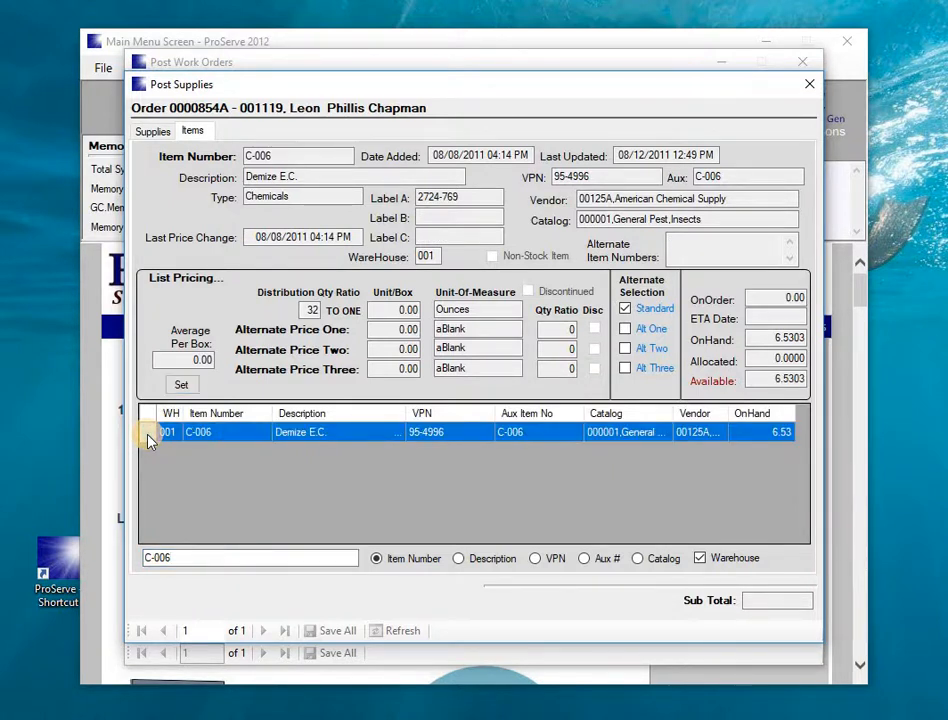
{"action": "left_click", "coordinate": [182, 387]}
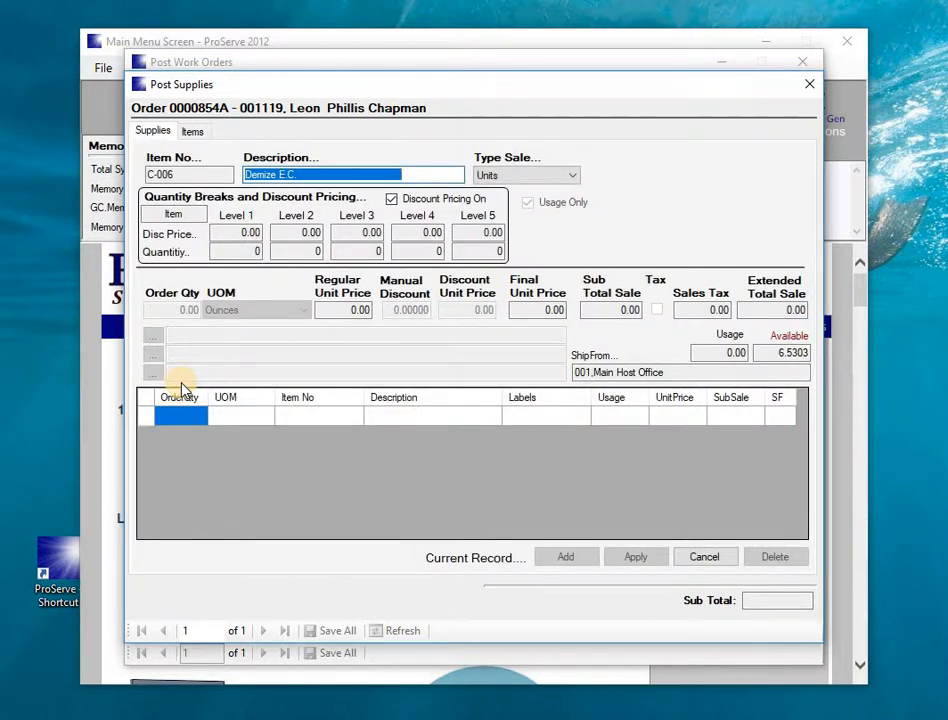
Set the supply item's order quantity to 1.5 ounces, apply the line, and save all supply changes.
{"action": "key", "text": "Tab"}
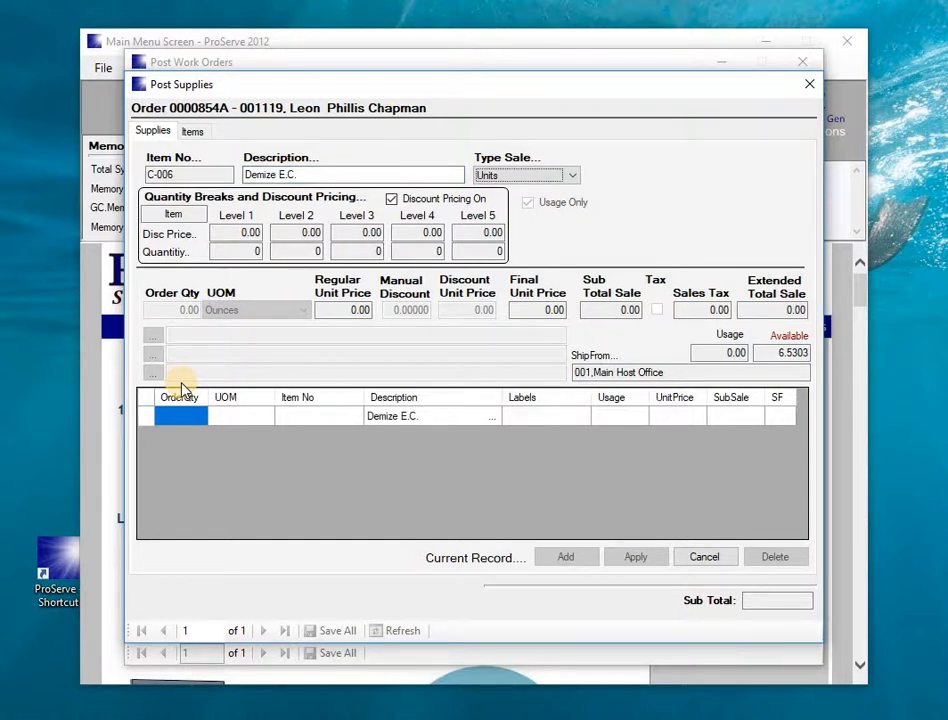
{"action": "key", "text": "Tab"}
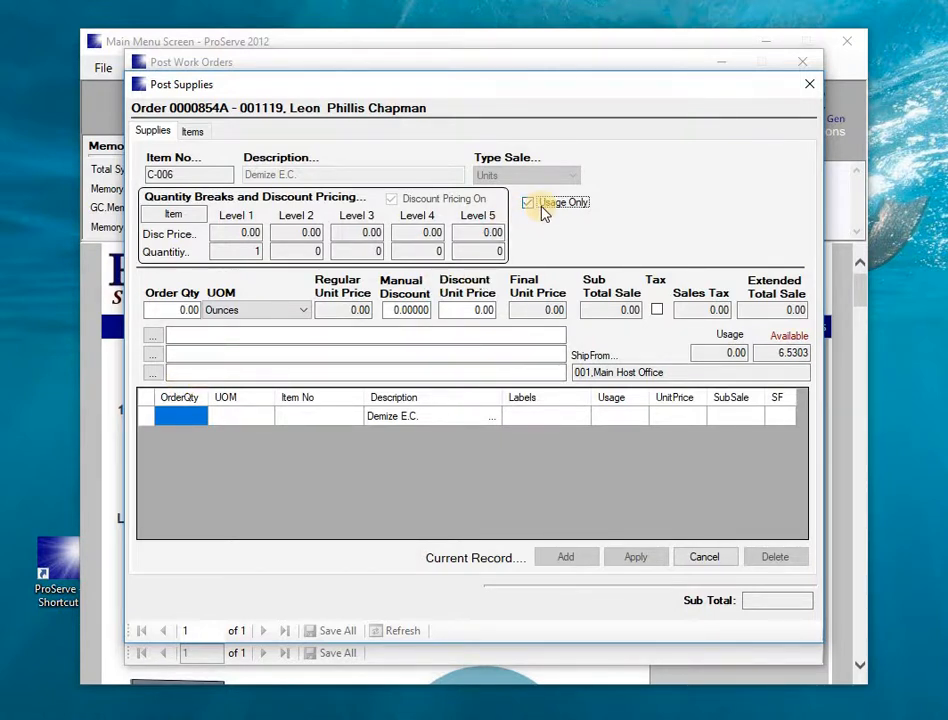
{"action": "key", "text": "Tab"}
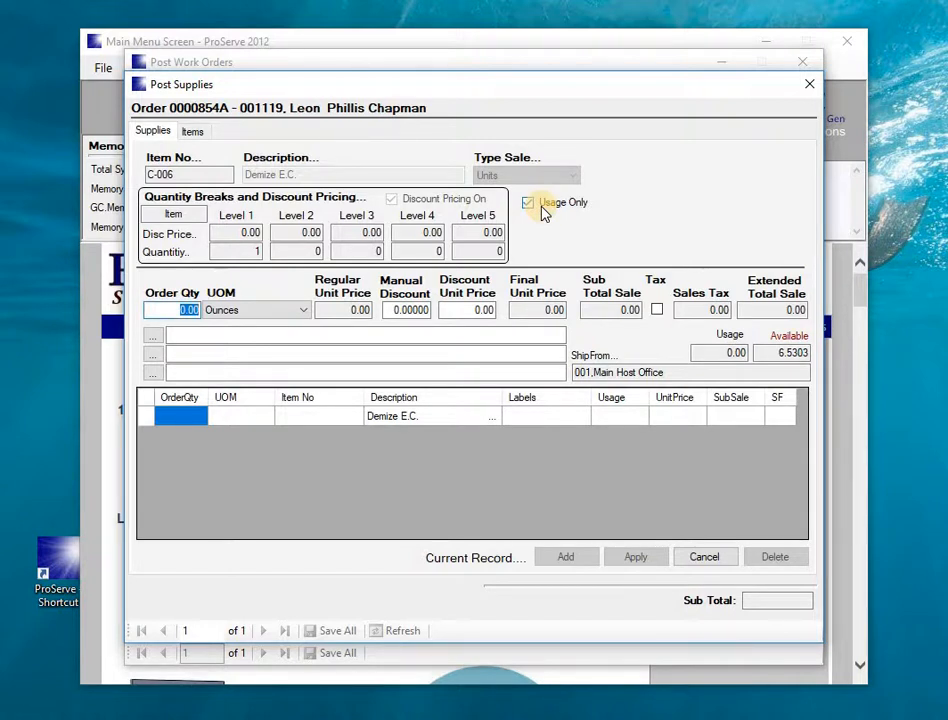
{"action": "type", "text": "1.5"}
{"action": "key", "text": "Tab"}
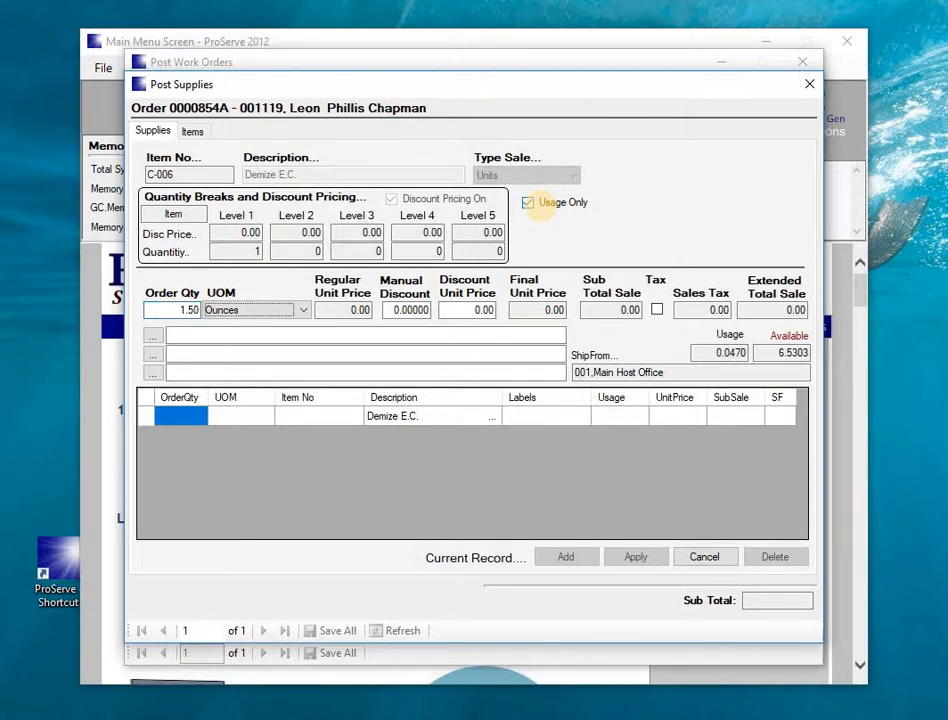
{"action": "key", "text": "Tab"}
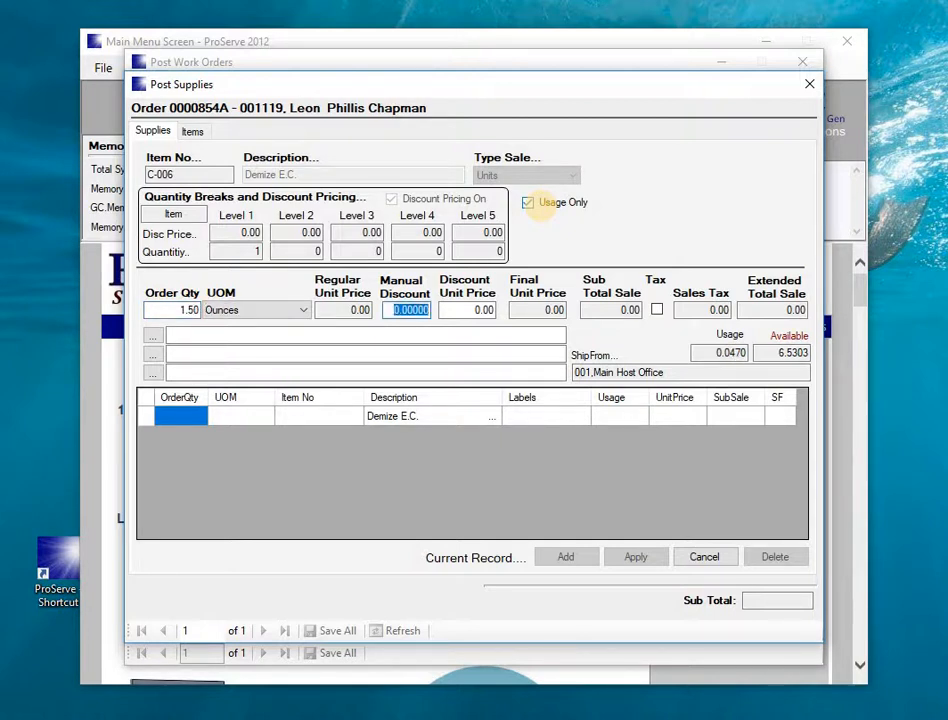
{"action": "key", "text": "Tab"}
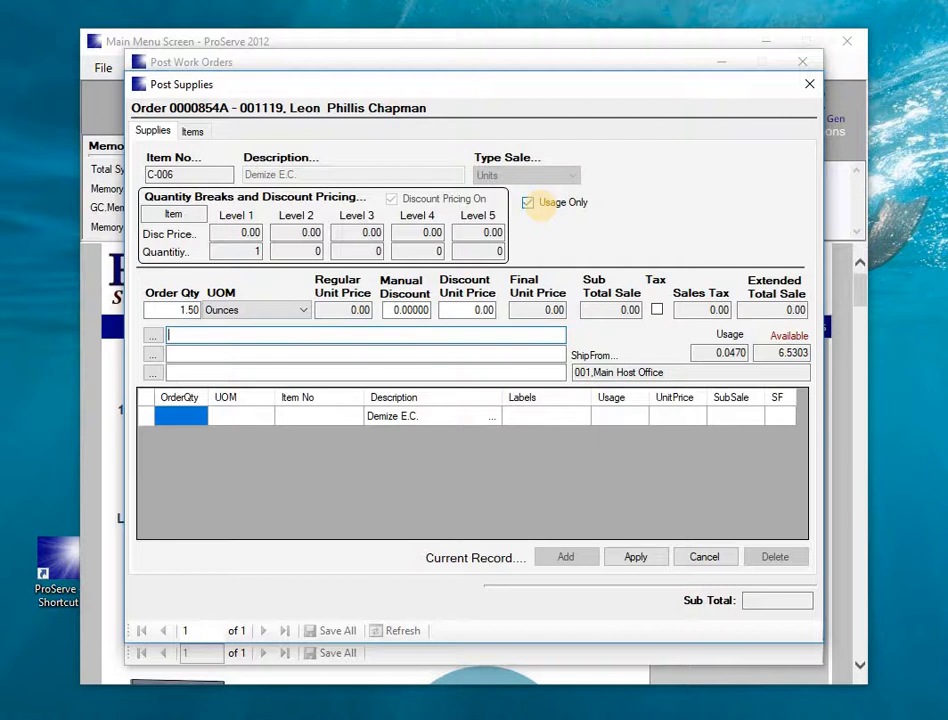
{"action": "key", "text": "Tab"}
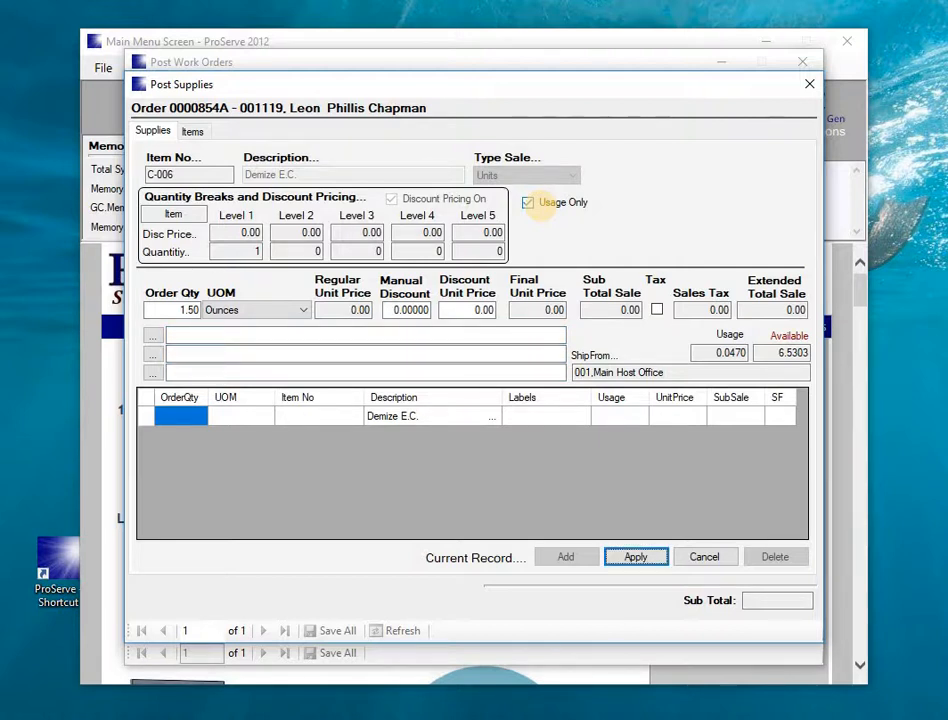
{"action": "left_click", "coordinate": [658, 560]}
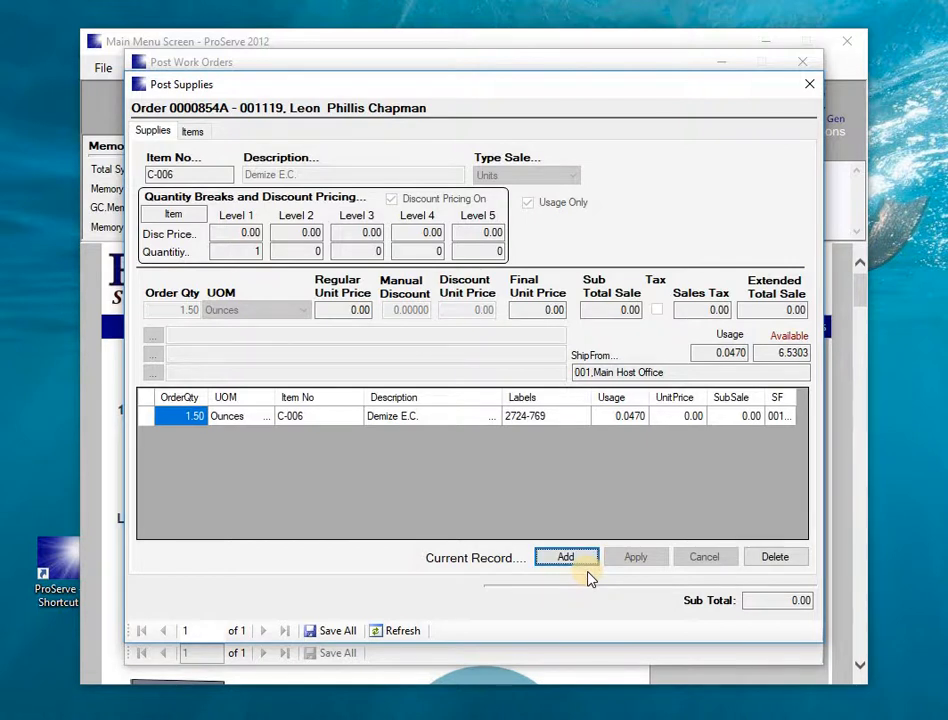
{"action": "left_click", "coordinate": [332, 633]}
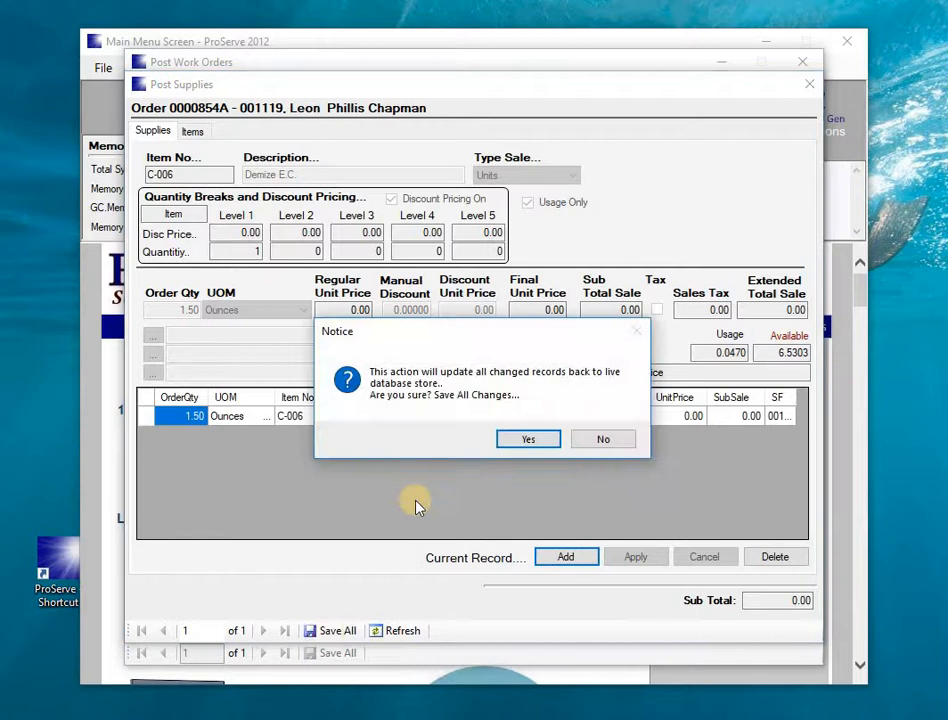
{"action": "left_click", "coordinate": [512, 440]}
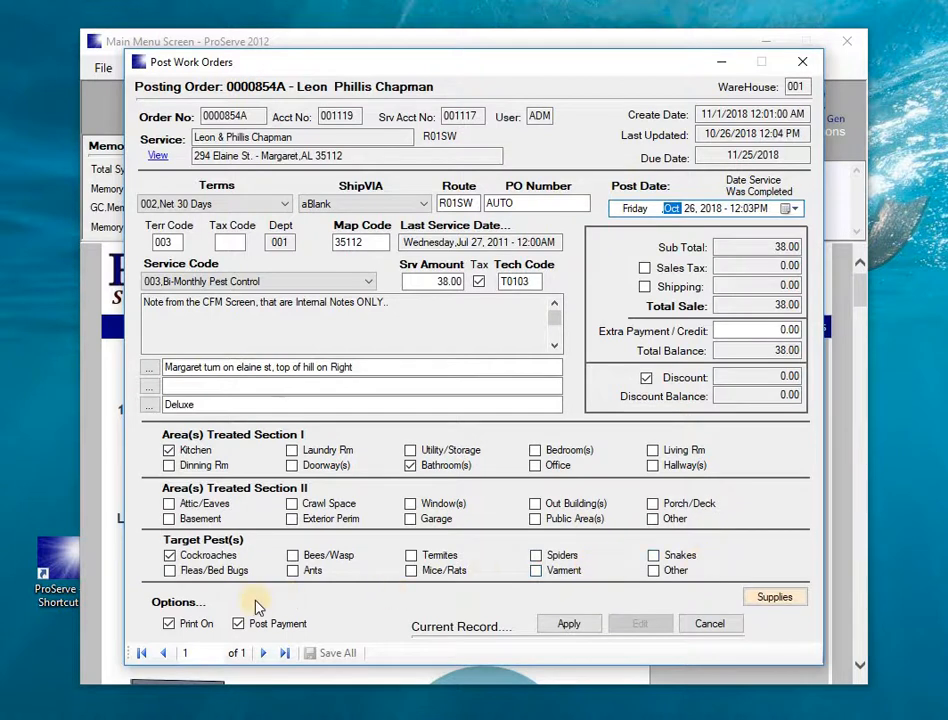
Apply the work order posting with Post Payment enabled, reopen it for editing, and cancel it.
{"action": "left_click", "coordinate": [238, 624]}
{"action": "left_click", "coordinate": [241, 626]}
{"action": "left_click", "coordinate": [560, 624]}
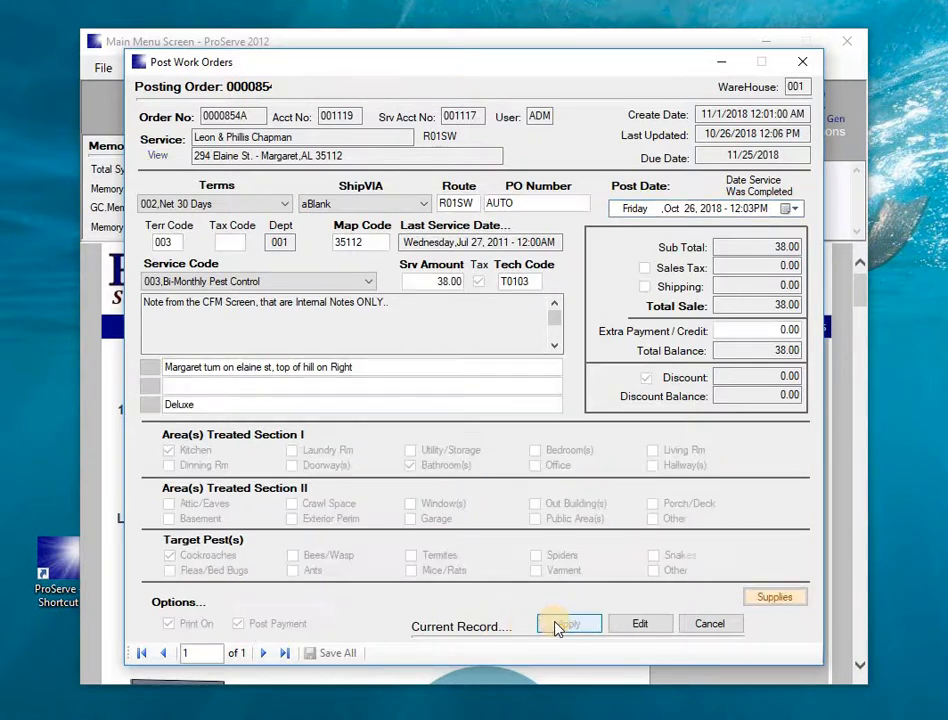
{"action": "left_click", "coordinate": [642, 624]}
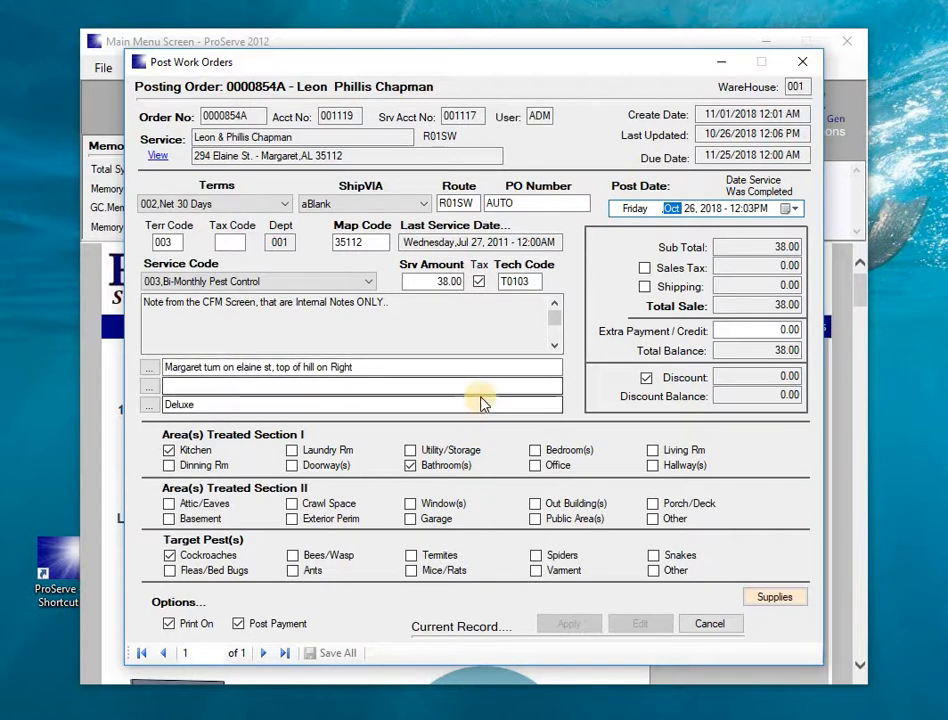
{"action": "left_click", "coordinate": [709, 624]}
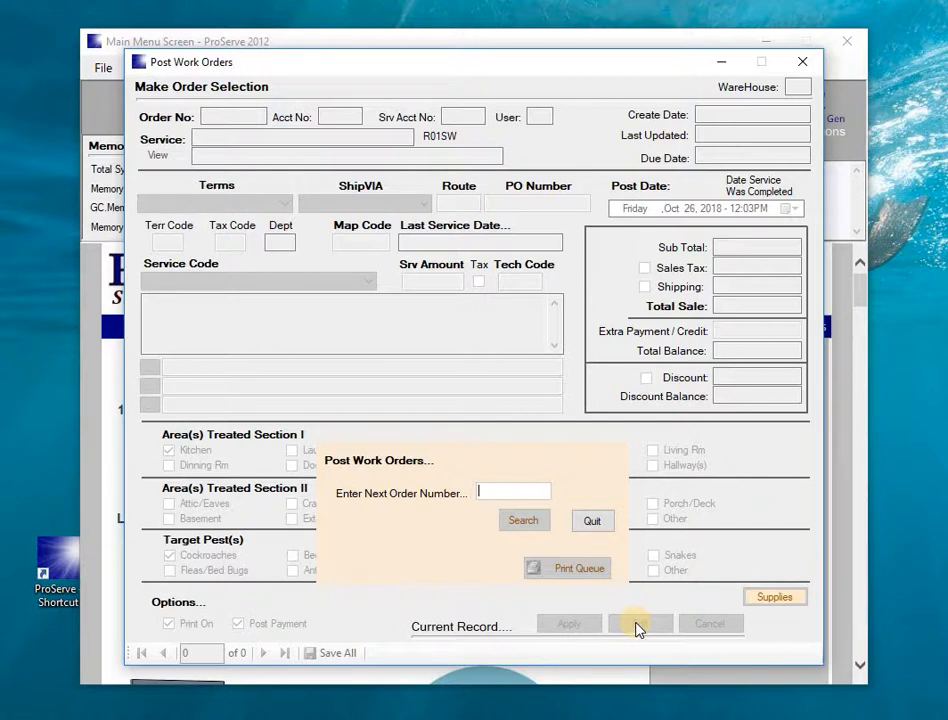
Load the work order by its order number, then mark Kitchen and Bathroom(s) as treated areas and Cockroaches as the target pest.
{"action": "type", "text": "854A"}
{"action": "key", "text": "Return"}
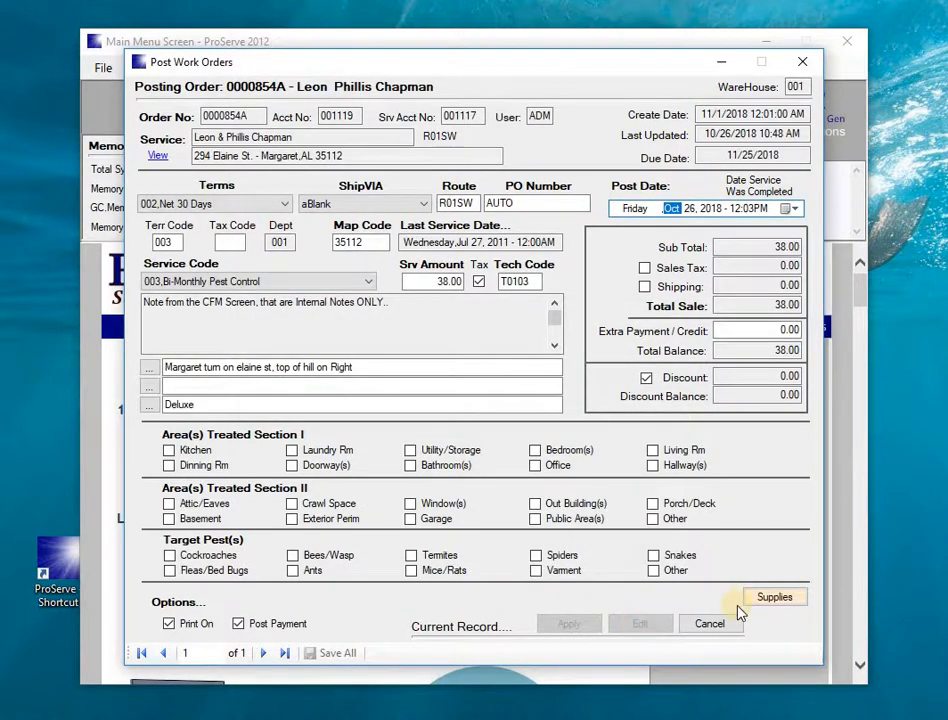
{"action": "left_click", "coordinate": [170, 450]}
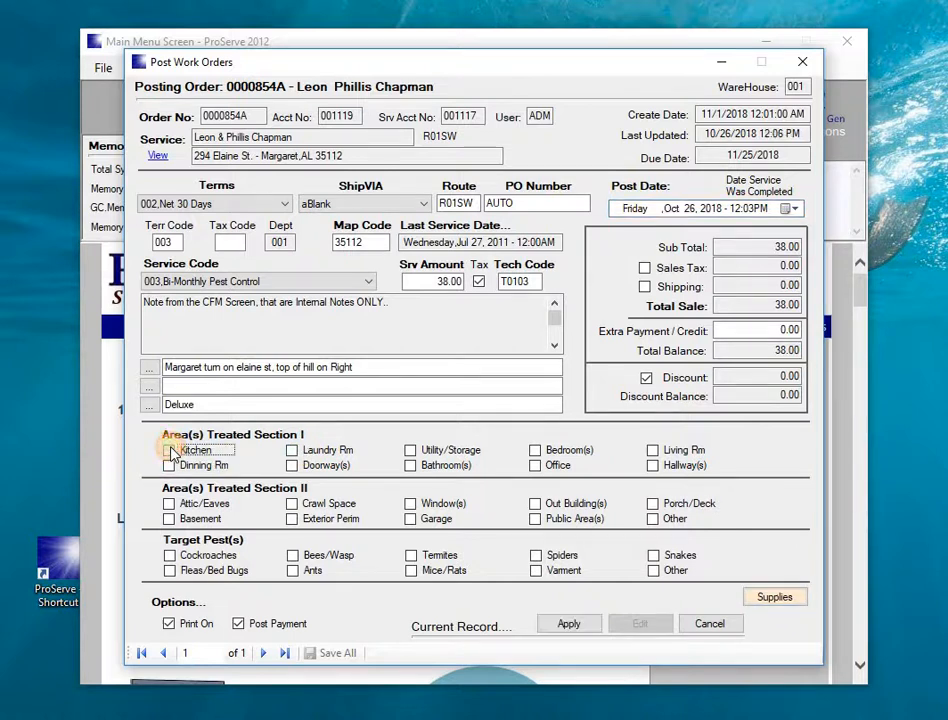
{"action": "left_click", "coordinate": [410, 465]}
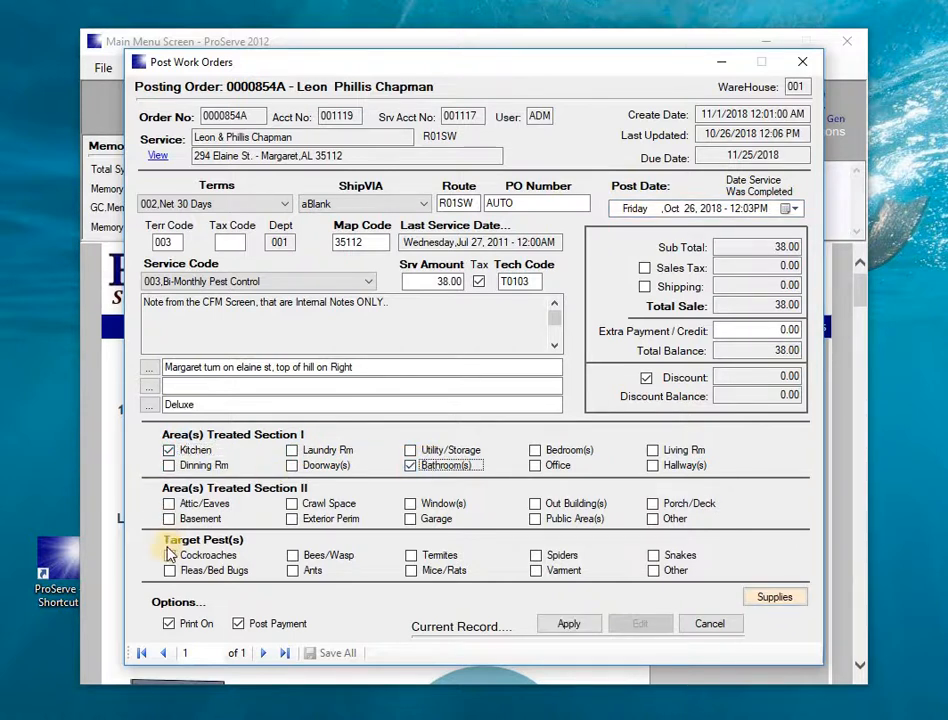
{"action": "left_click", "coordinate": [170, 555]}
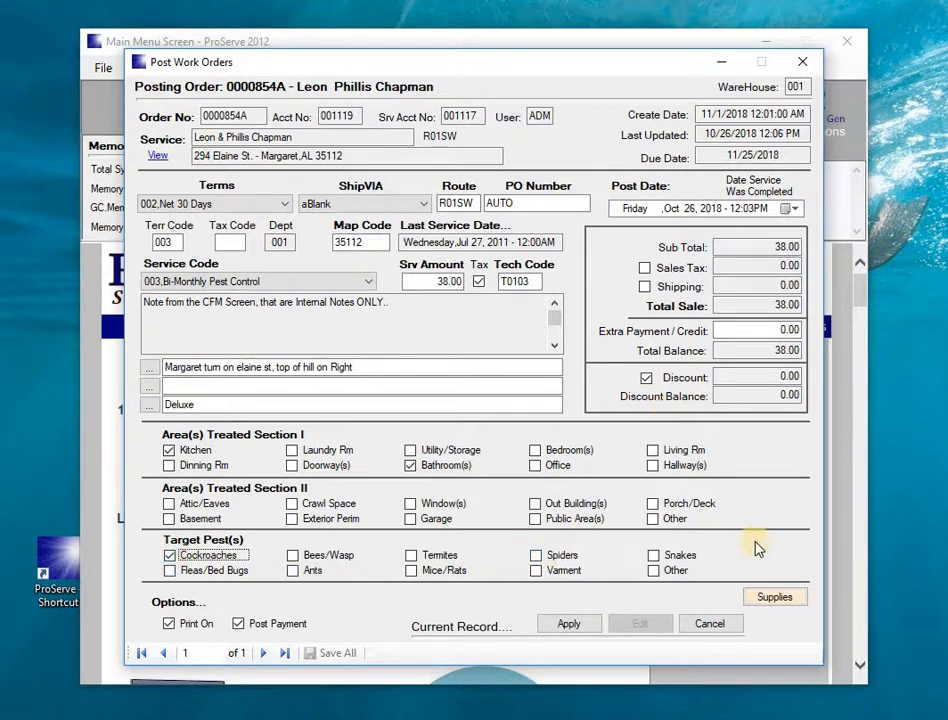
Review the supplies already recorded on the work order and return to the posting form.
{"action": "left_click", "coordinate": [770, 597]}
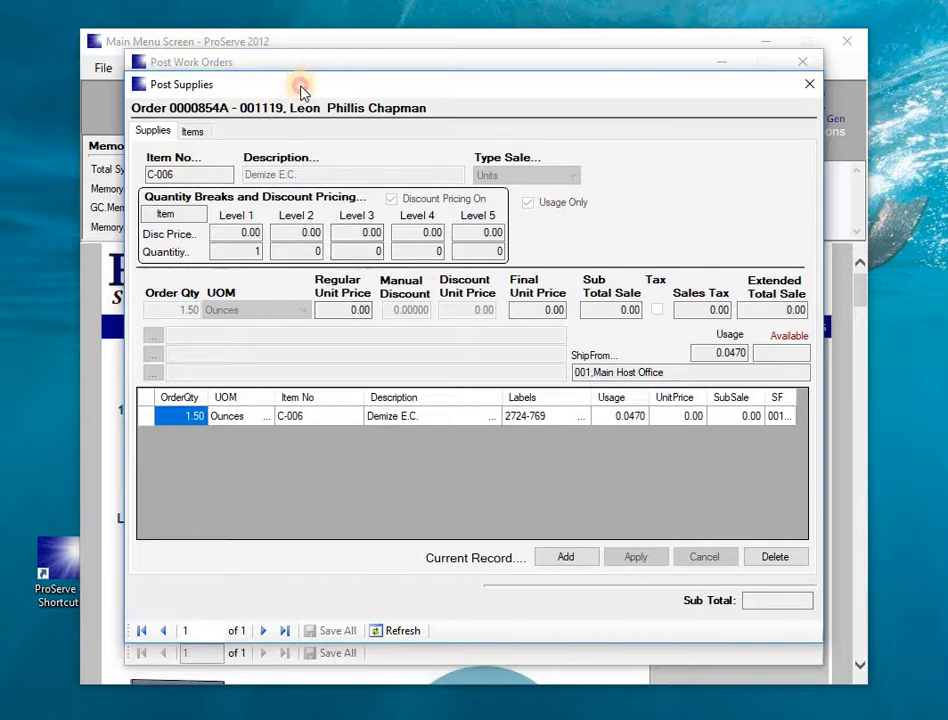
{"action": "left_click_drag", "start_coordinate": [300, 89], "coordinate": [281, 69]}
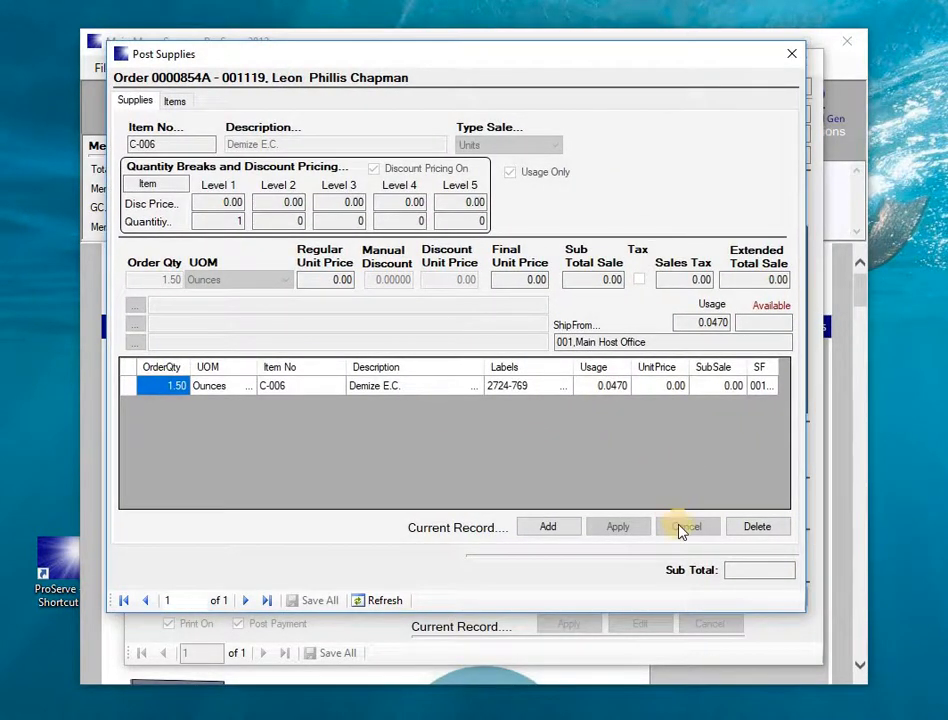
{"action": "left_click", "coordinate": [793, 56]}
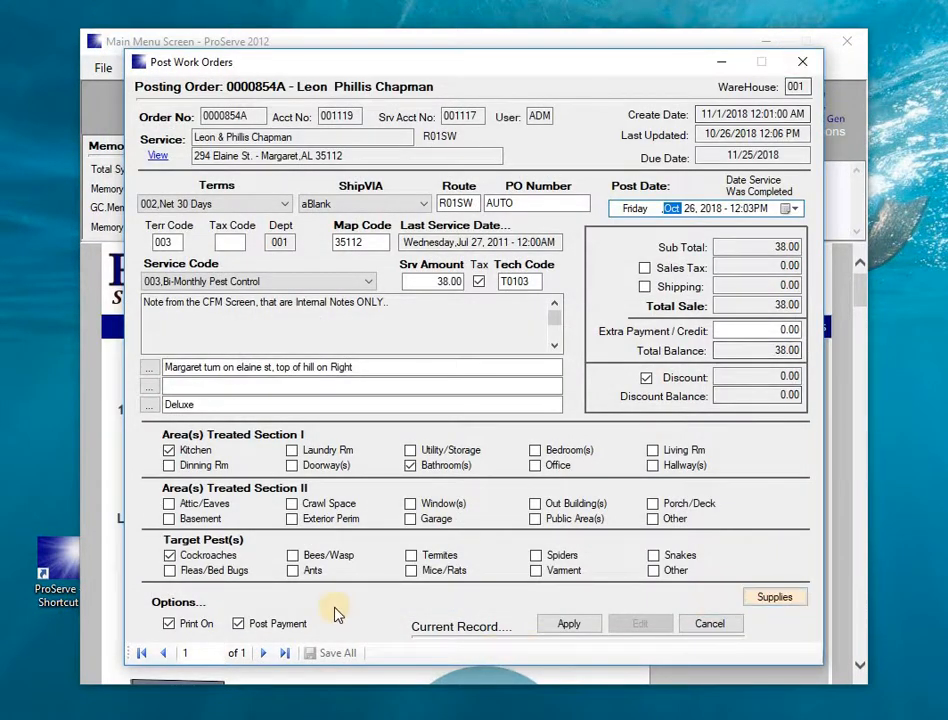
Apply the work order posting and save all changes to the live database.
{"action": "left_click", "coordinate": [570, 623]}
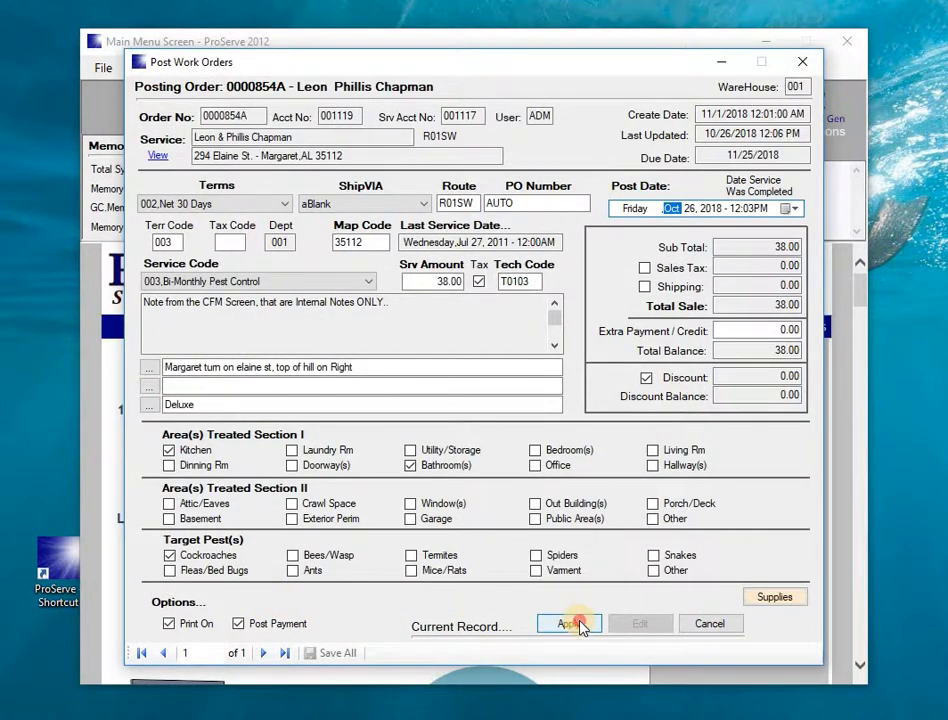
{"action": "left_click", "coordinate": [348, 653]}
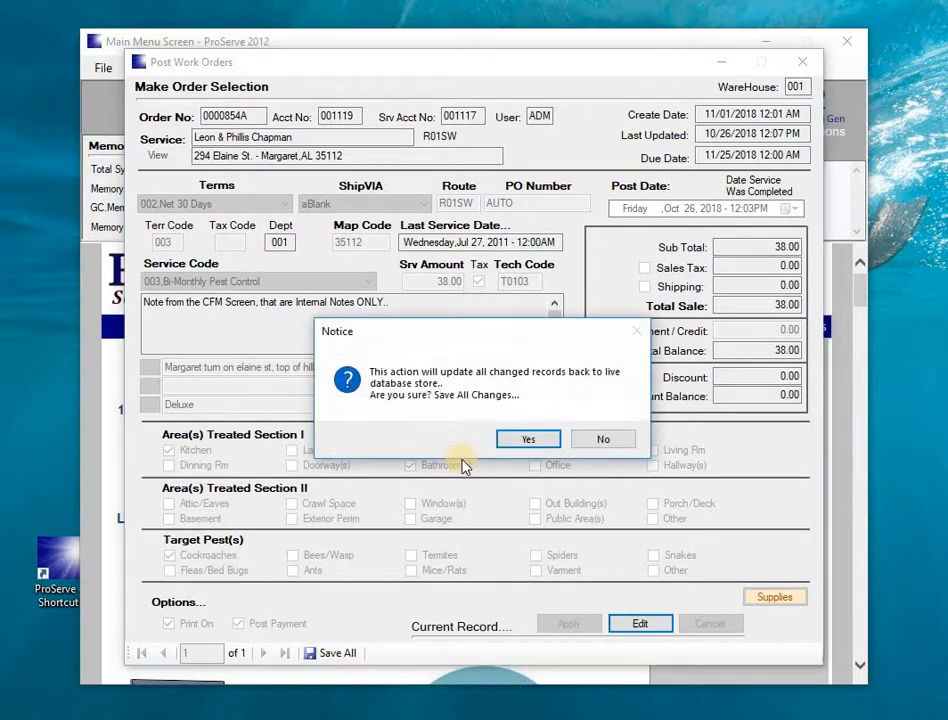
{"action": "left_click", "coordinate": [527, 439]}
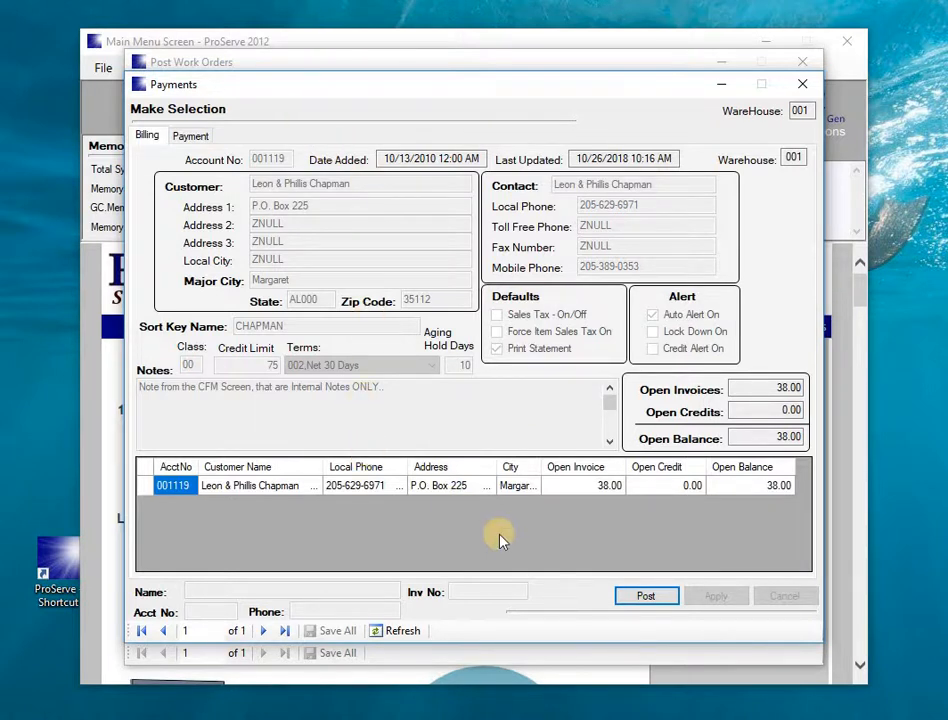
Start posting a payment for the customer with reference CK56432, accepting the paid date and the 38.00 amount.
{"action": "left_click", "coordinate": [606, 599]}
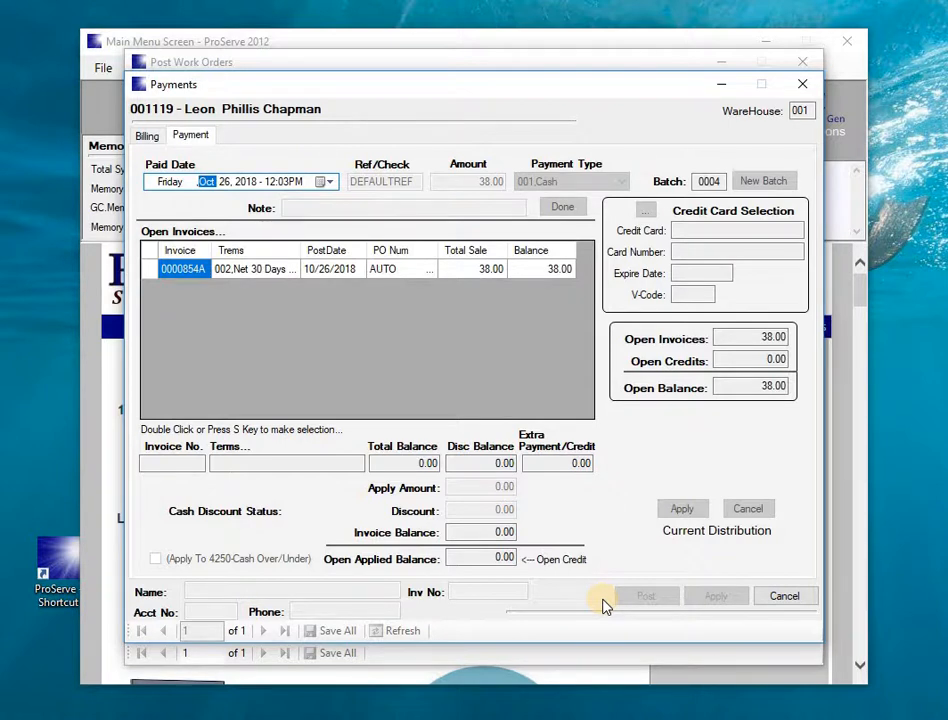
{"action": "key", "text": "Tab"}
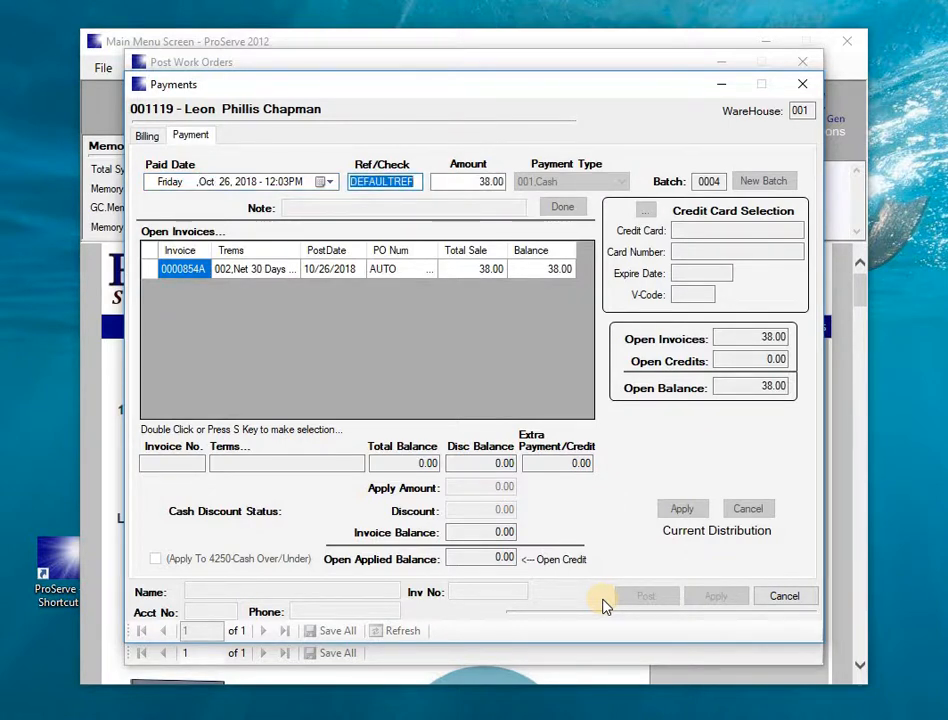
{"action": "type", "text": "CK56"}
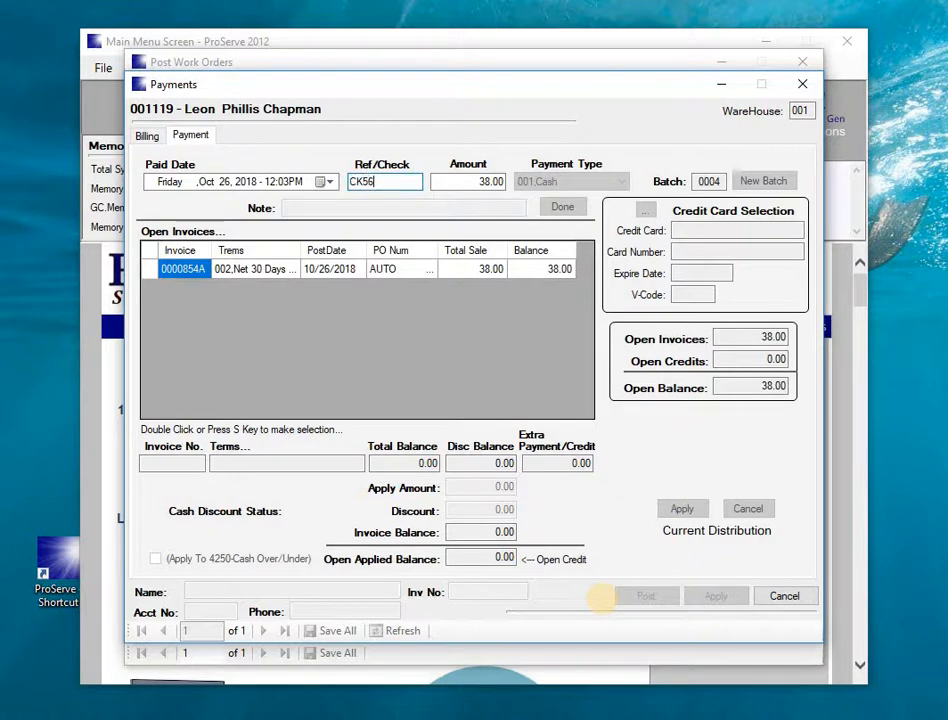
{"action": "type", "text": "432"}
{"action": "key", "text": "Tab"}
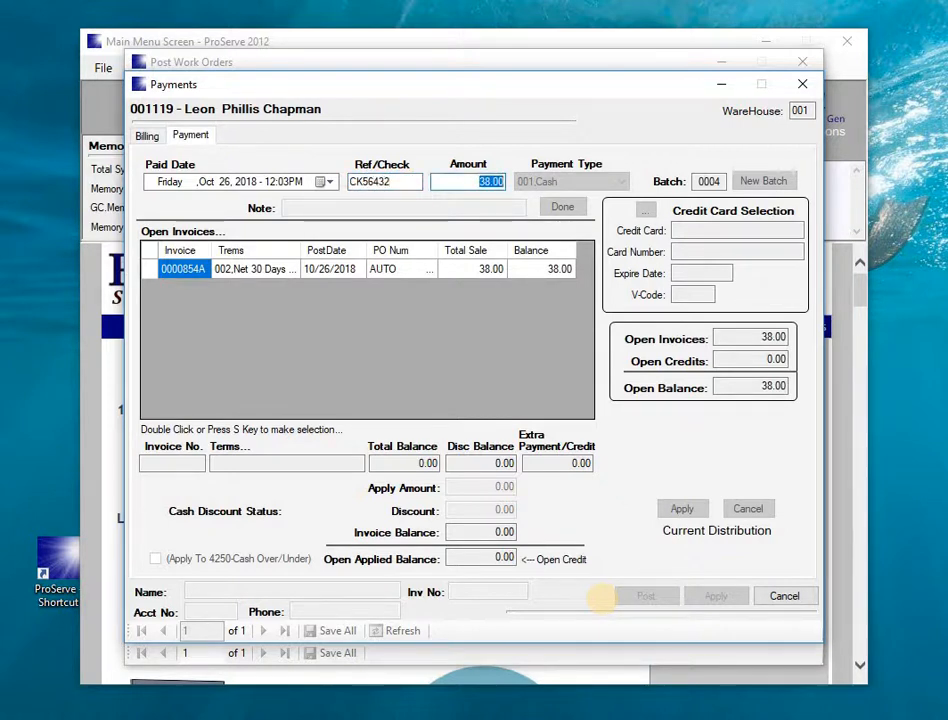
{"action": "key", "text": "Tab"}
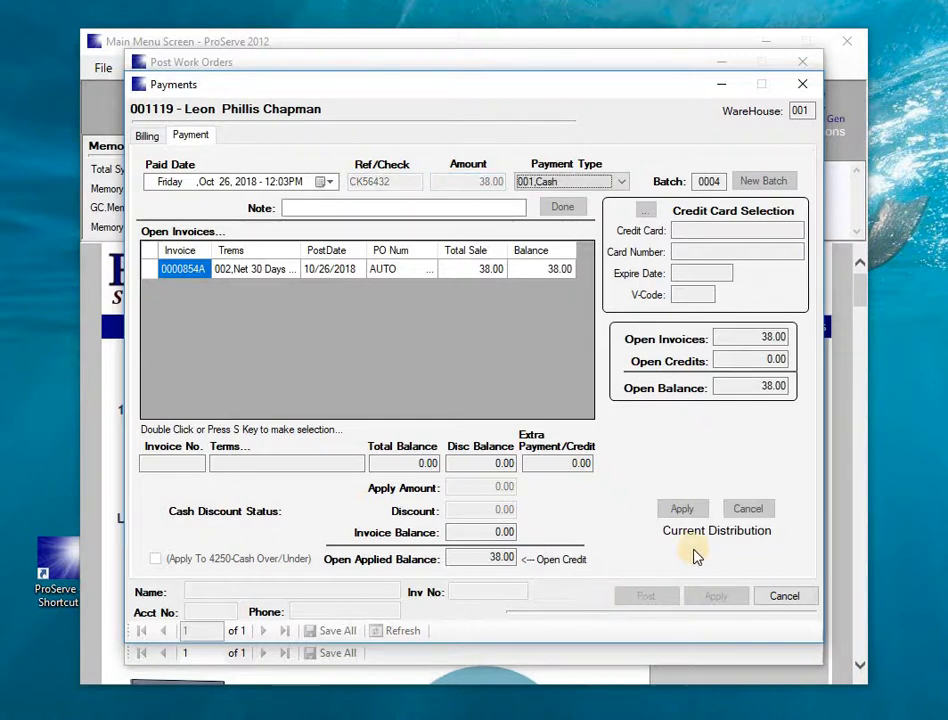
Set the payment type to 002,Check, leave the note blank, and finish the payment details.
{"action": "key", "text": "Down"}
{"action": "left_click", "coordinate": [622, 182]}
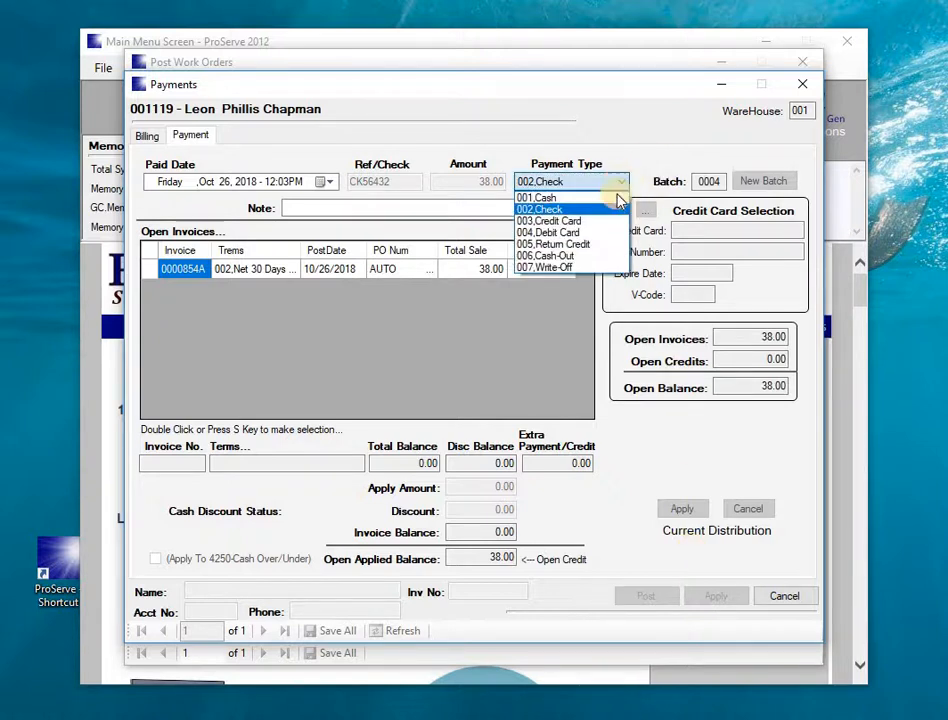
{"action": "left_click", "coordinate": [609, 211]}
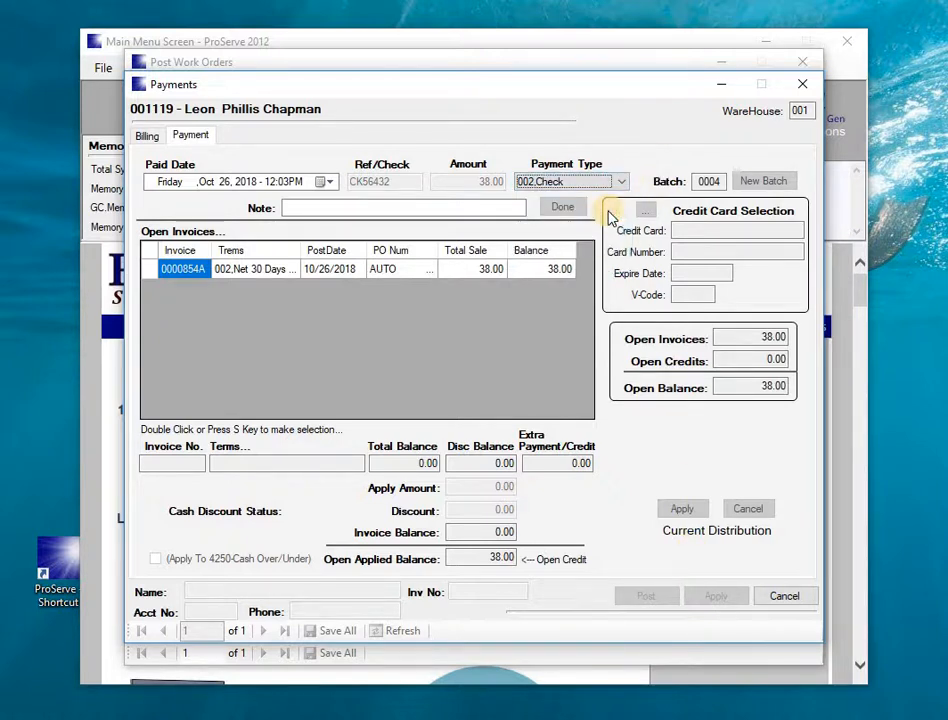
{"action": "key", "text": "Up"}
{"action": "key", "text": "Down"}
{"action": "key", "text": "Down"}
{"action": "key", "text": "Up"}
{"action": "key", "text": "Return"}
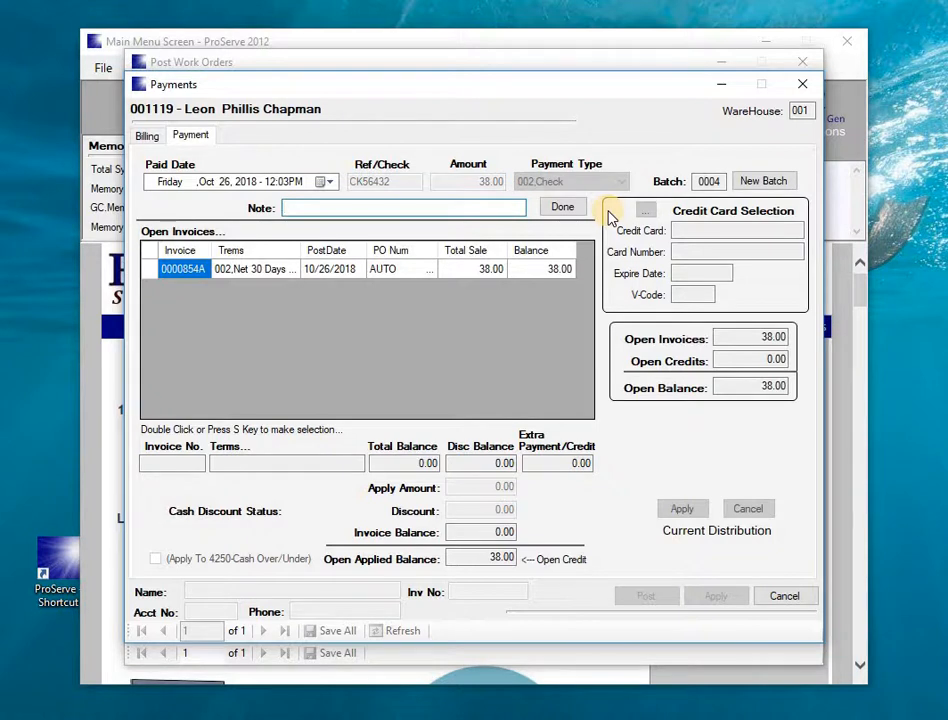
{"action": "key", "text": "Tab"}
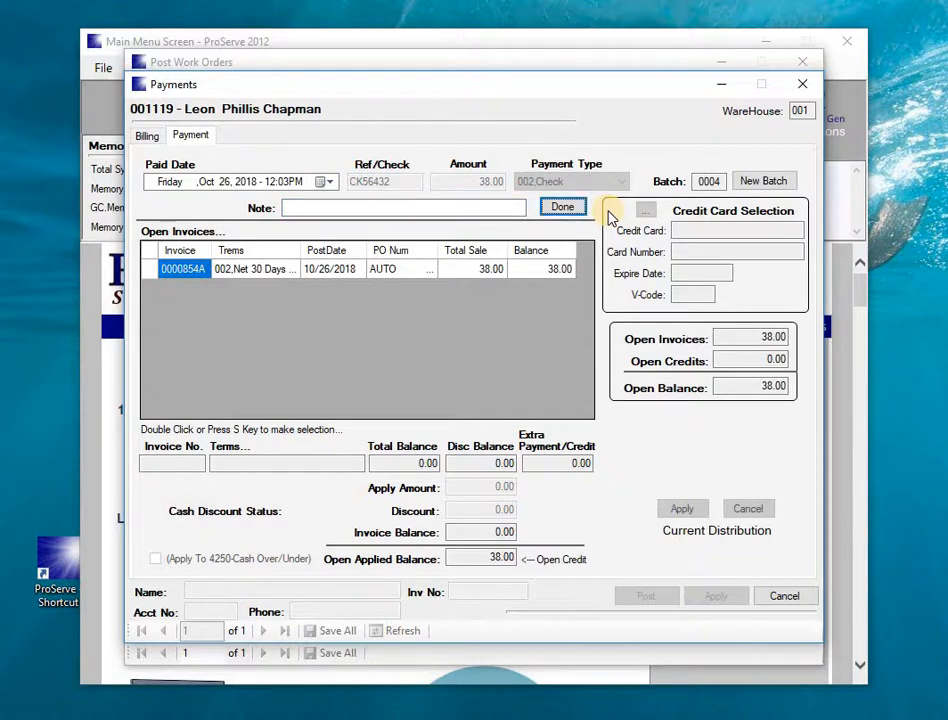
{"action": "key", "text": "Return"}
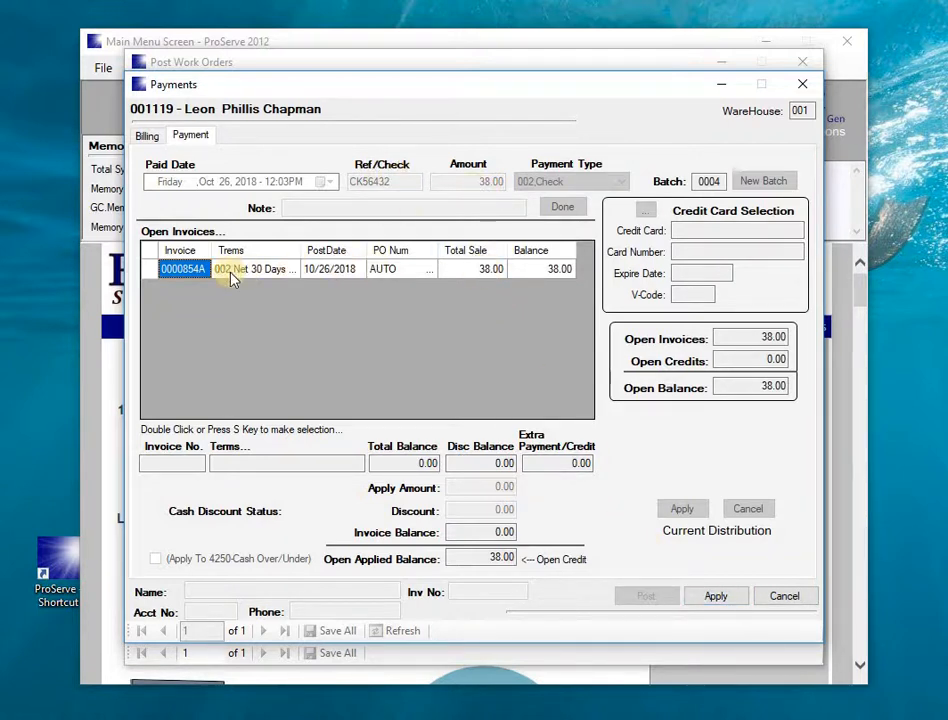
Distribute 38.00 of the check payment to the open invoice with no discount.
{"action": "double_click", "coordinate": [152, 272]}
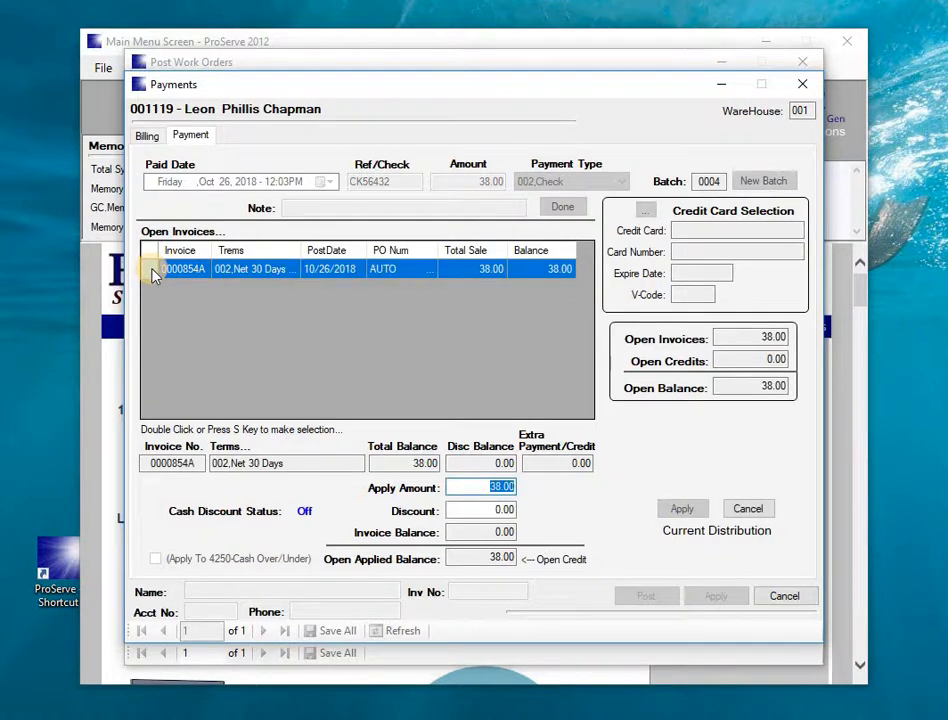
{"action": "key", "text": "Tab"}
{"action": "key", "text": "Tab"}
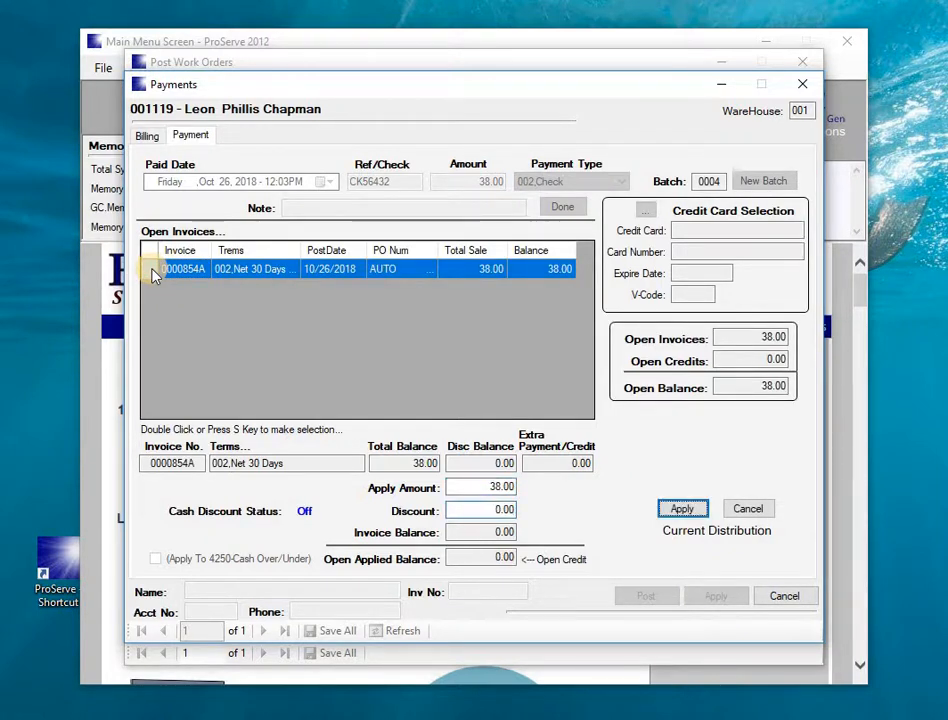
{"action": "key", "text": "Return"}
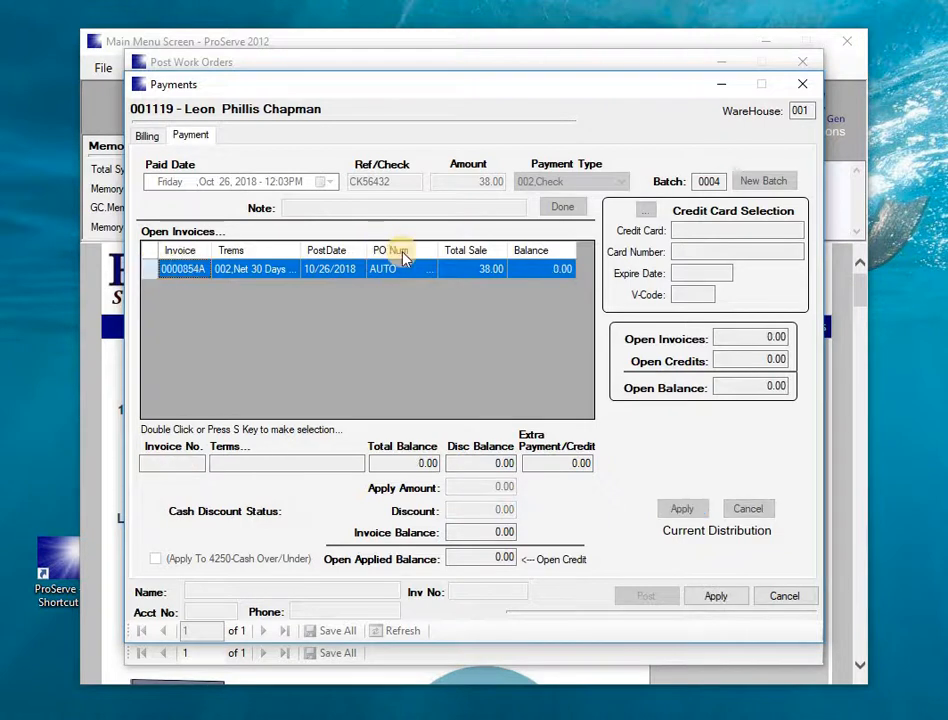
Apply the distributed payment and save all payment changes.
{"action": "left_click", "coordinate": [520, 272]}
{"action": "left_click", "coordinate": [715, 597]}
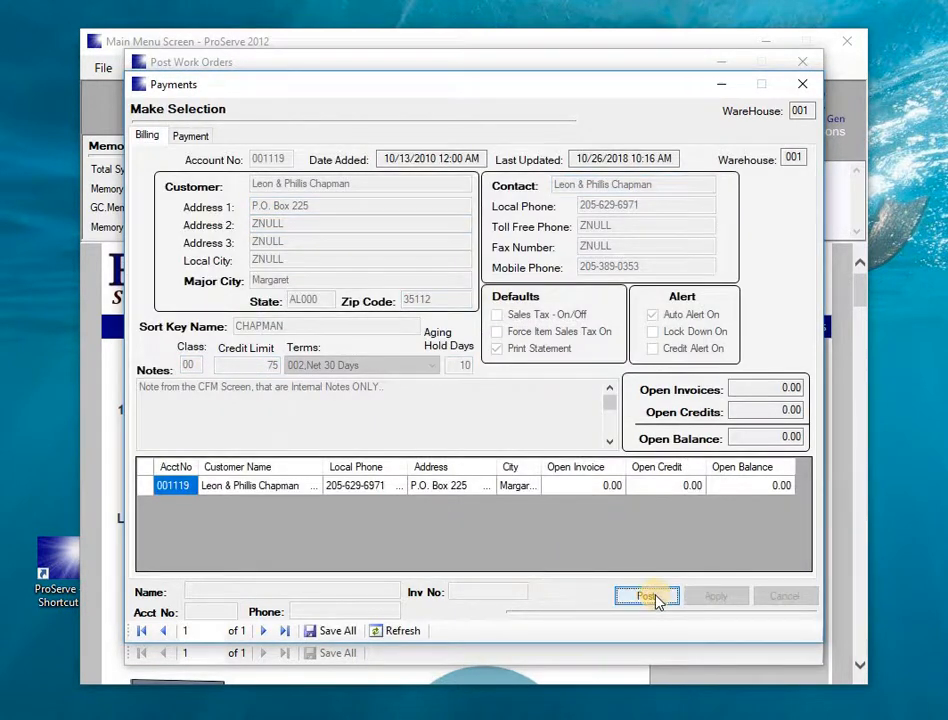
{"action": "left_click", "coordinate": [335, 630]}
{"action": "left_click", "coordinate": [515, 438]}
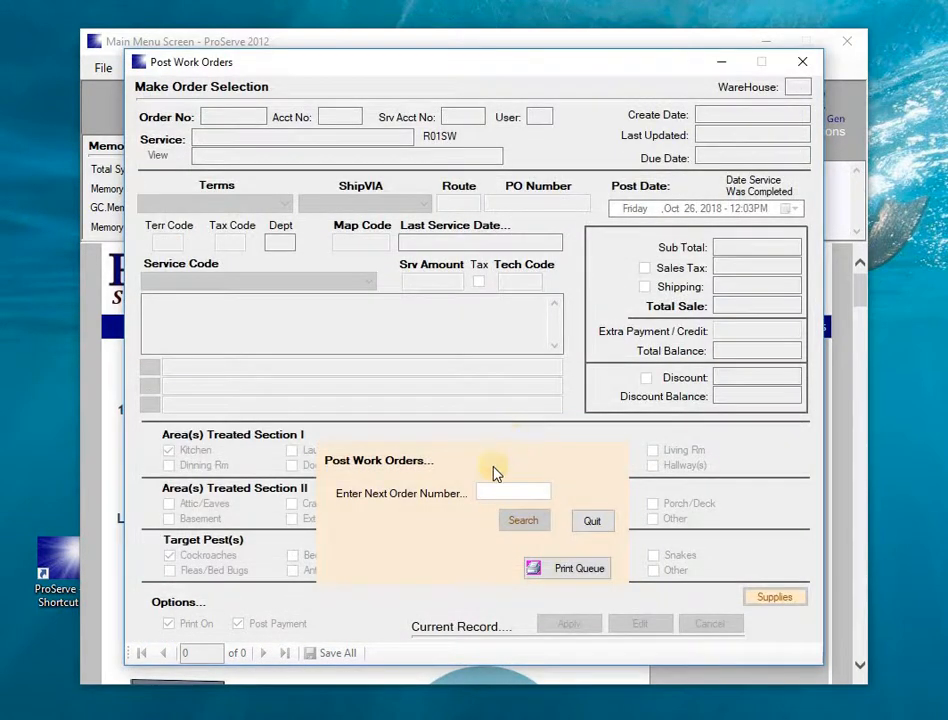
Enter a placeholder order number to bring up the open orders list, and load the fourth order for posting.
{"action": "left_click", "coordinate": [466, 510]}
{"action": "type", "text": "1"}
{"action": "key", "text": "Tab"}
{"action": "key", "text": "Return"}
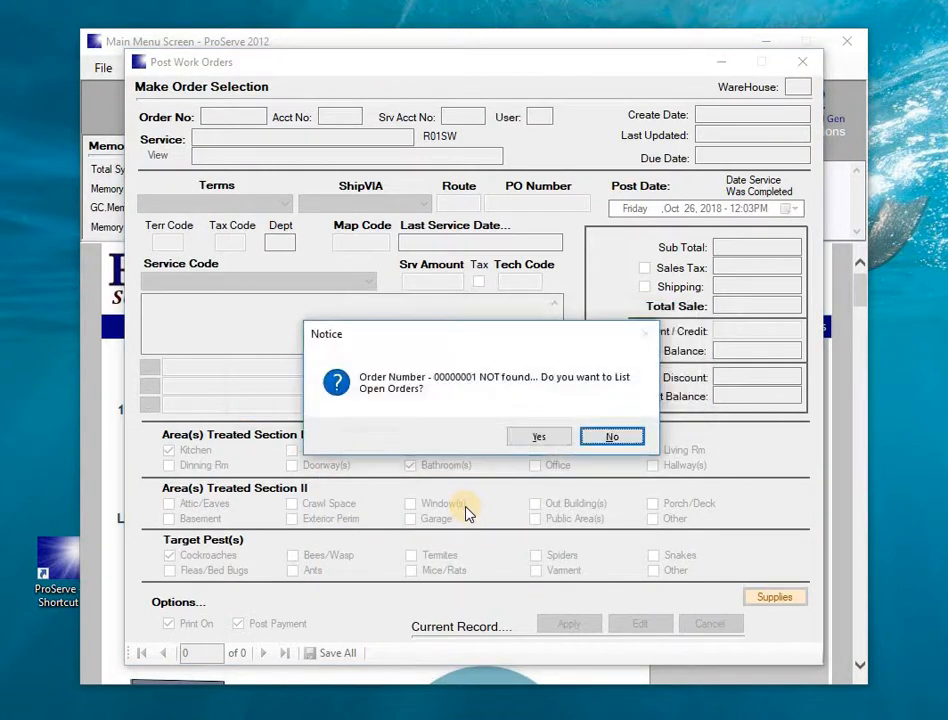
{"action": "key", "text": "y"}
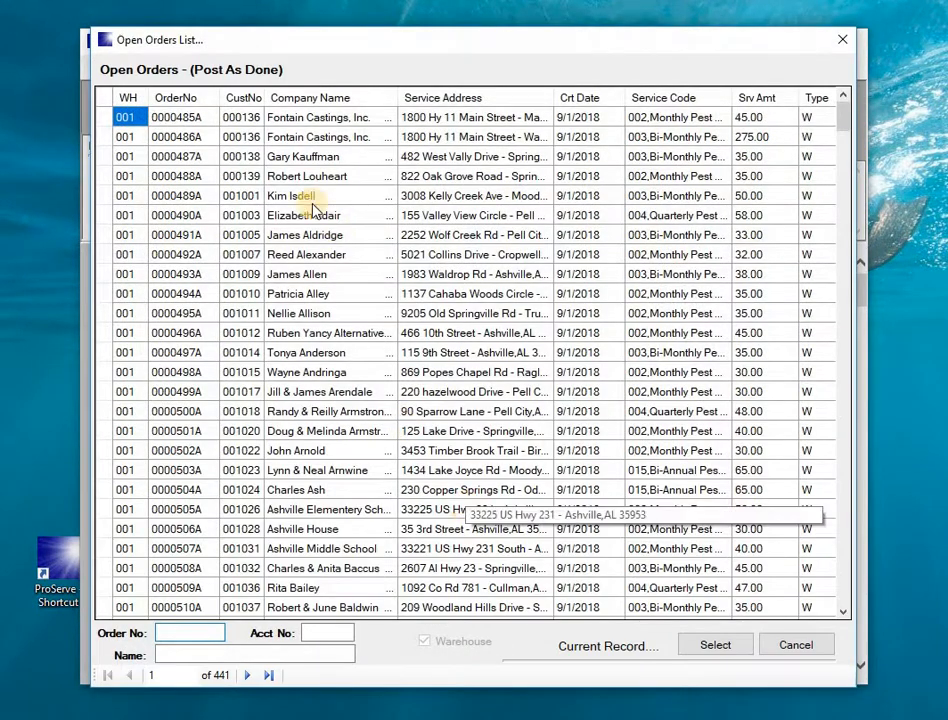
{"action": "double_click", "coordinate": [100, 178]}
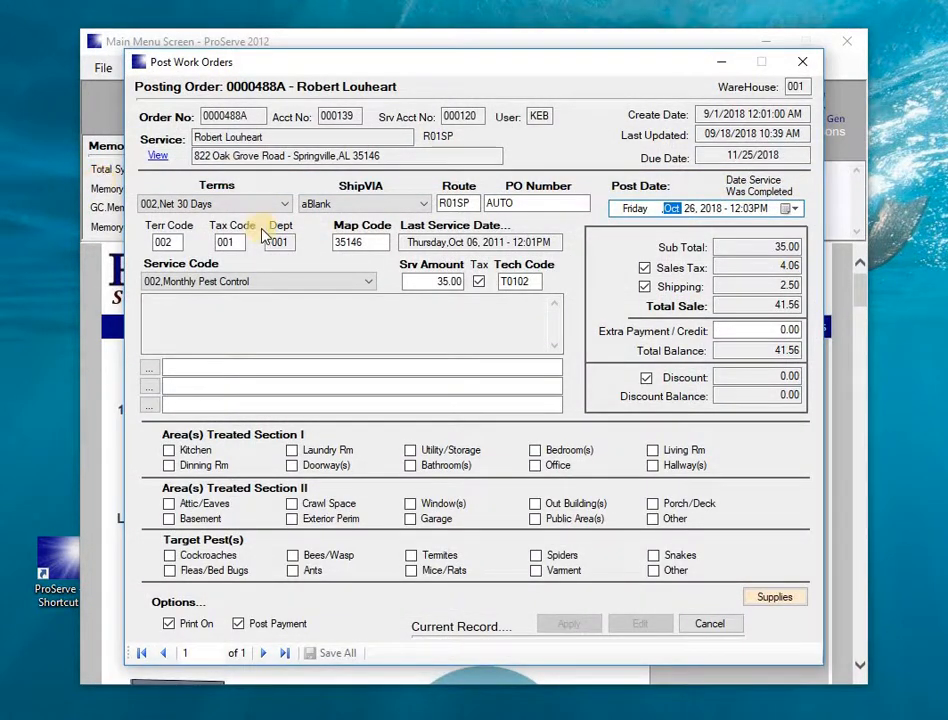
Mark Laundry Rm and Bathroom(s) as treated areas, with Cockroaches and Ants as the target pests.
{"action": "left_click", "coordinate": [292, 451]}
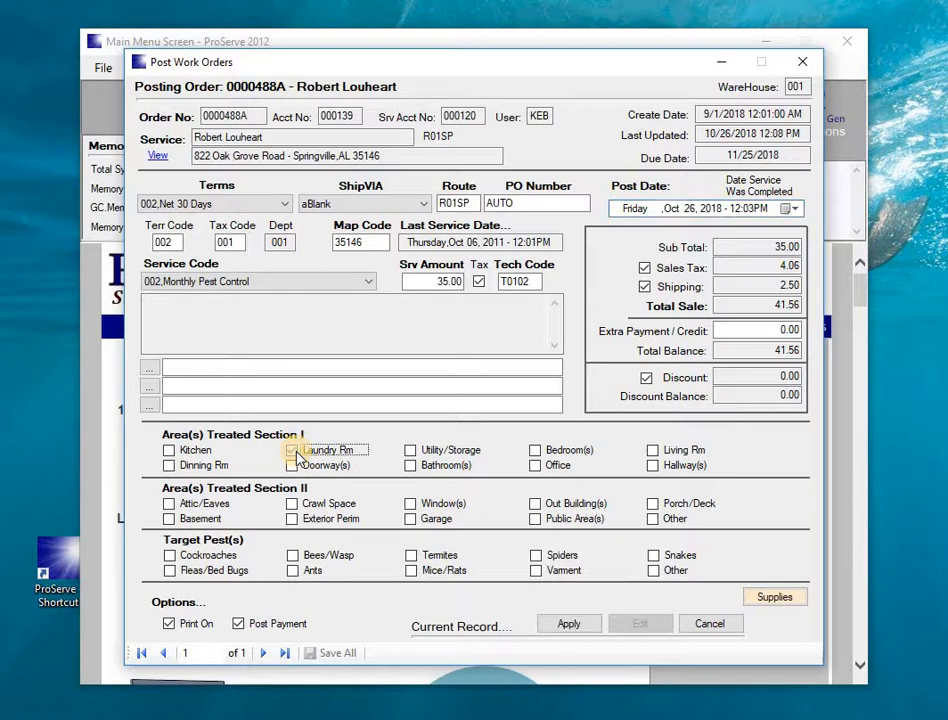
{"action": "left_click", "coordinate": [411, 467]}
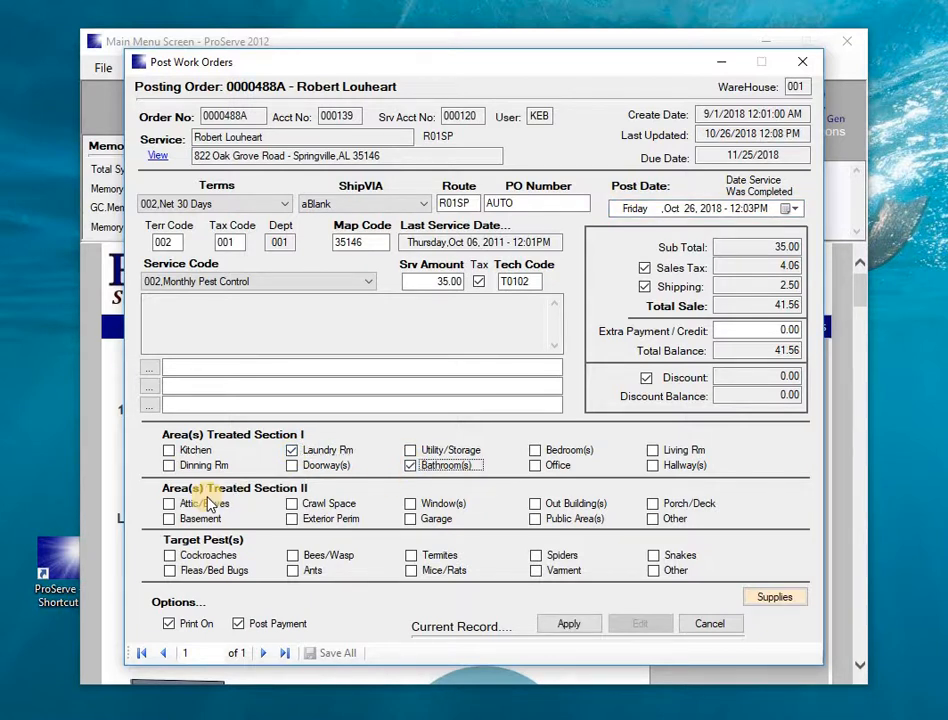
{"action": "left_click", "coordinate": [170, 555]}
{"action": "left_click", "coordinate": [292, 570]}
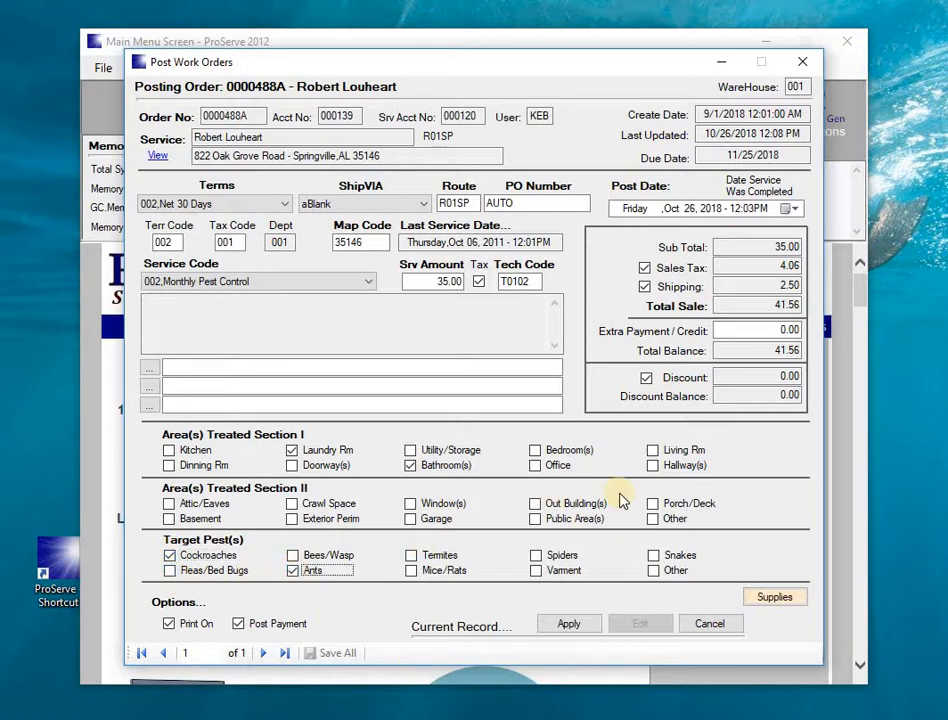
Add a supply line to the work order using item C-003, Conquer .027% .05%.
{"action": "left_click", "coordinate": [772, 599]}
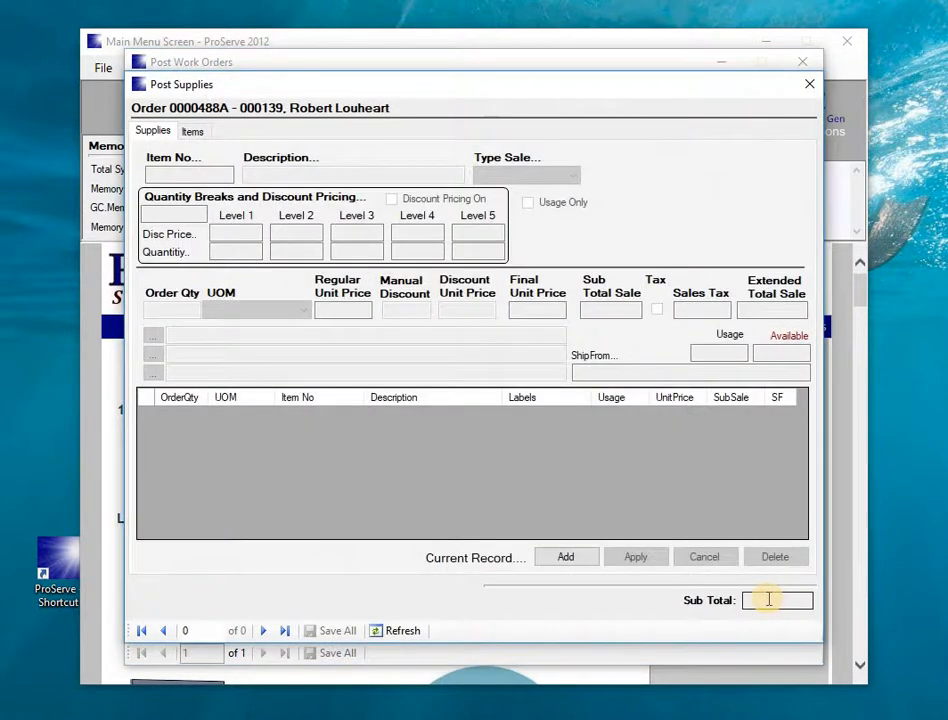
{"action": "left_click", "coordinate": [564, 556]}
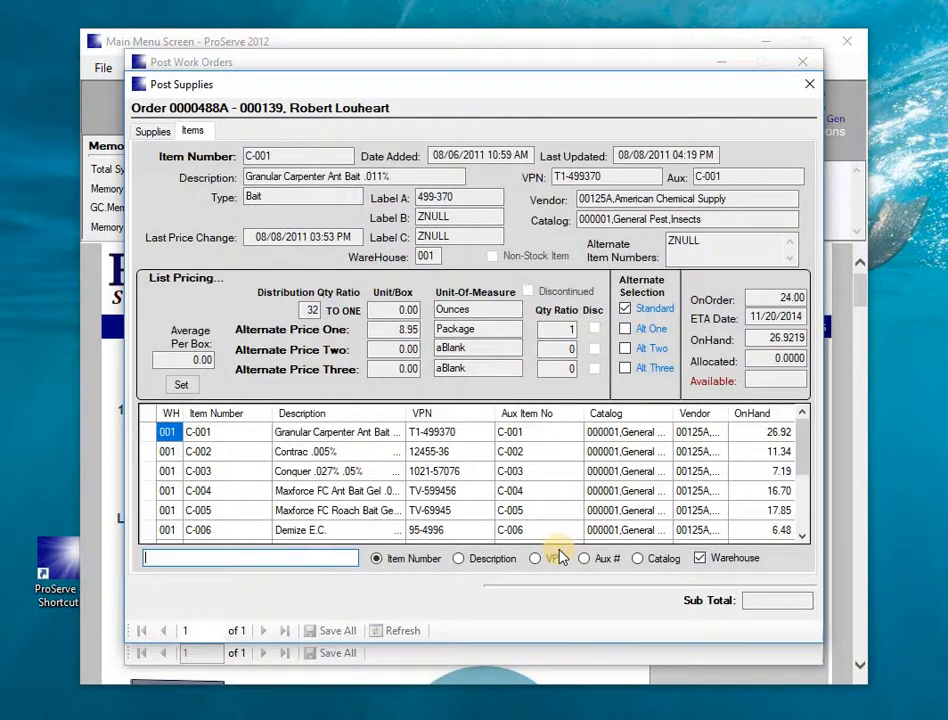
{"action": "left_click", "coordinate": [150, 475]}
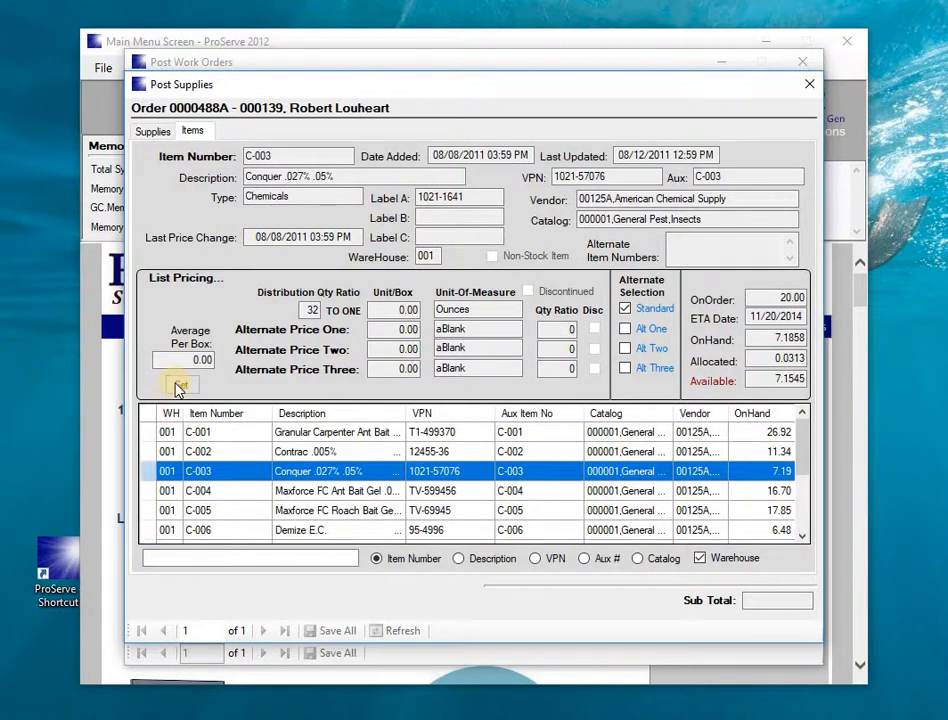
{"action": "left_click", "coordinate": [178, 386]}
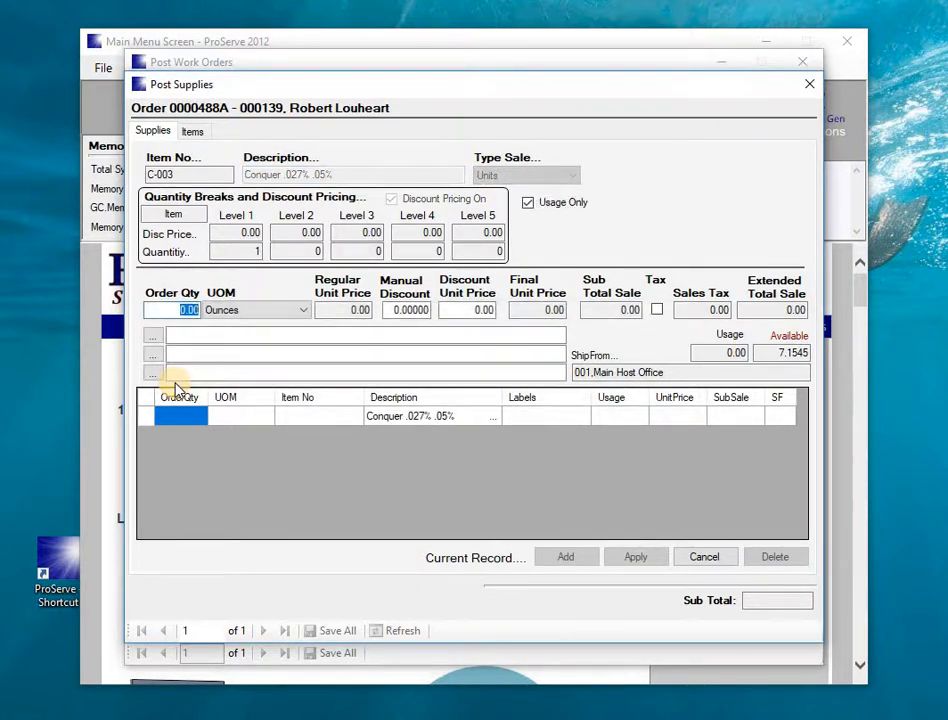
Set the Conquer line's order quantity to 2 ounces as Usage Only and apply it to the supplies list.
{"action": "left_click", "coordinate": [528, 203]}
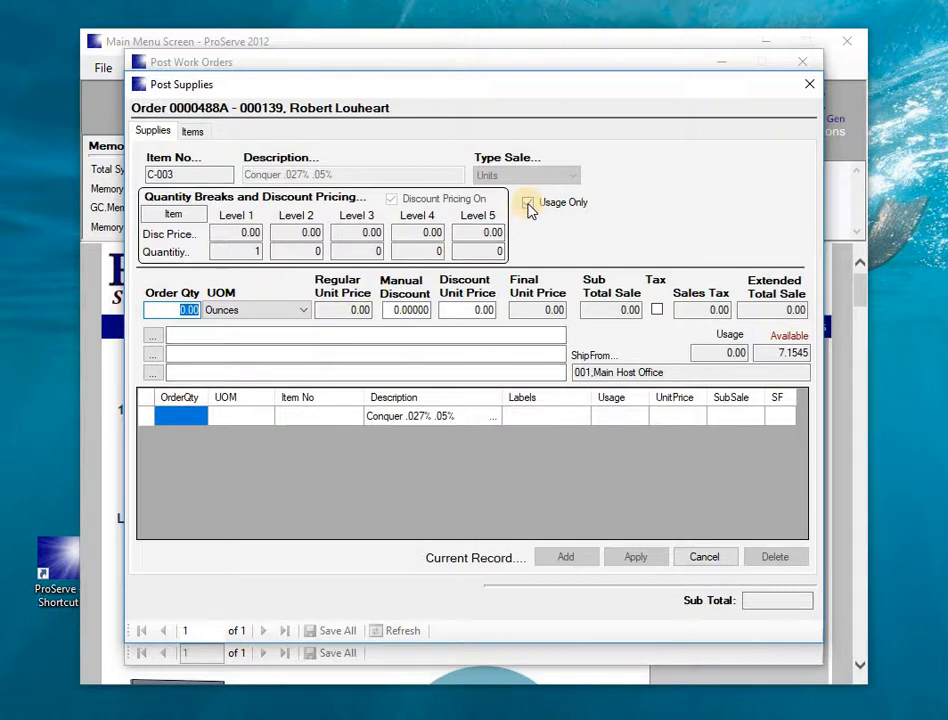
{"action": "left_click", "coordinate": [528, 203]}
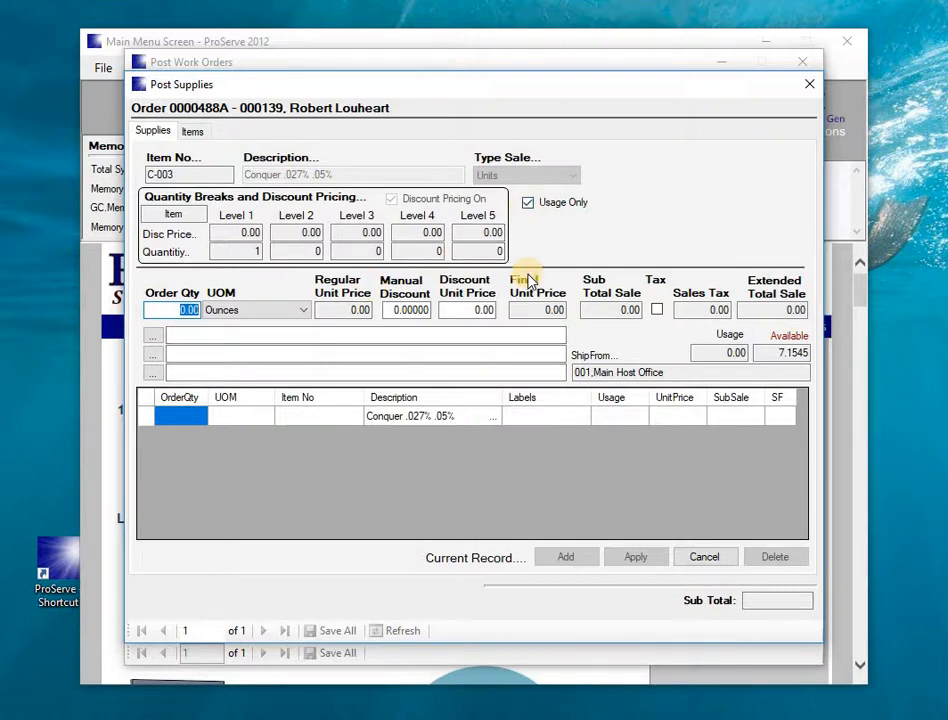
{"action": "type", "text": "2"}
{"action": "key", "text": "Tab"}
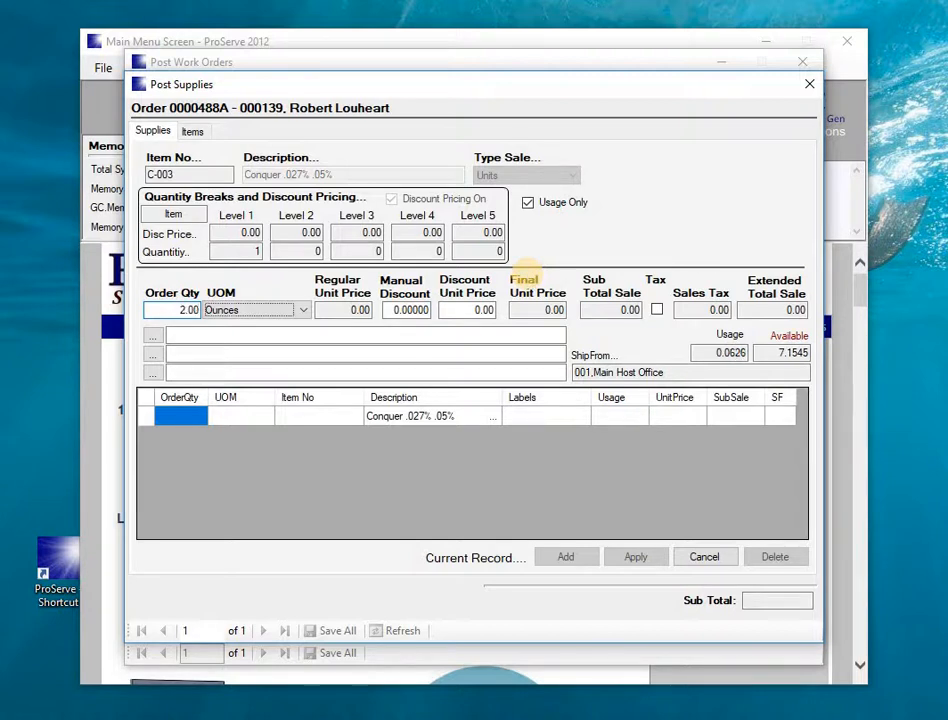
{"action": "key", "text": "Tab"}
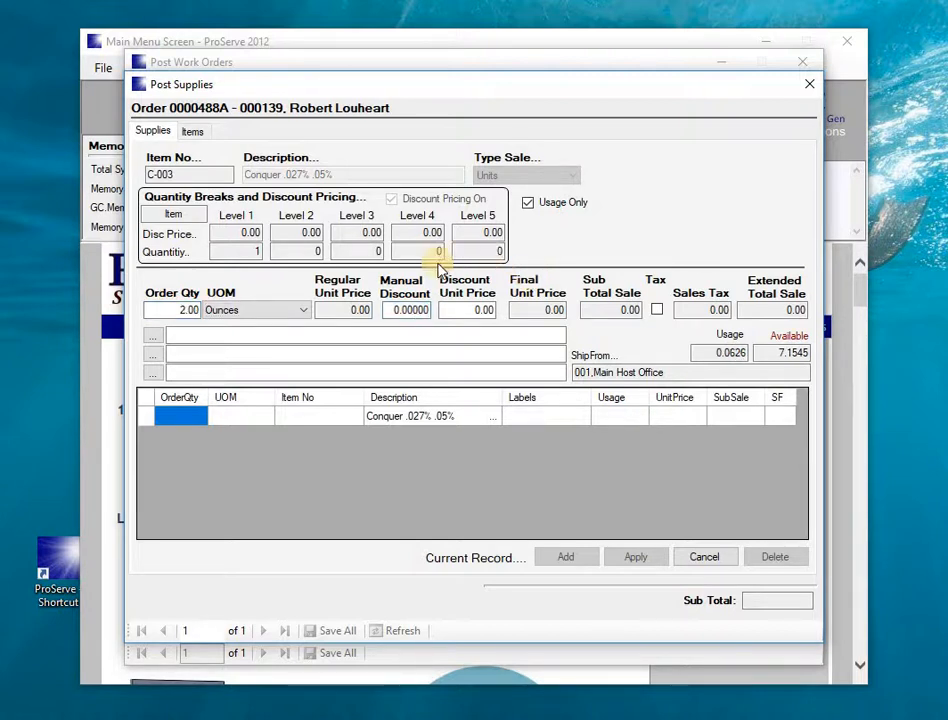
{"action": "key", "text": "Tab"}
{"action": "key", "text": "Tab"}
{"action": "key", "text": "Tab"}
{"action": "key", "text": "Tab"}
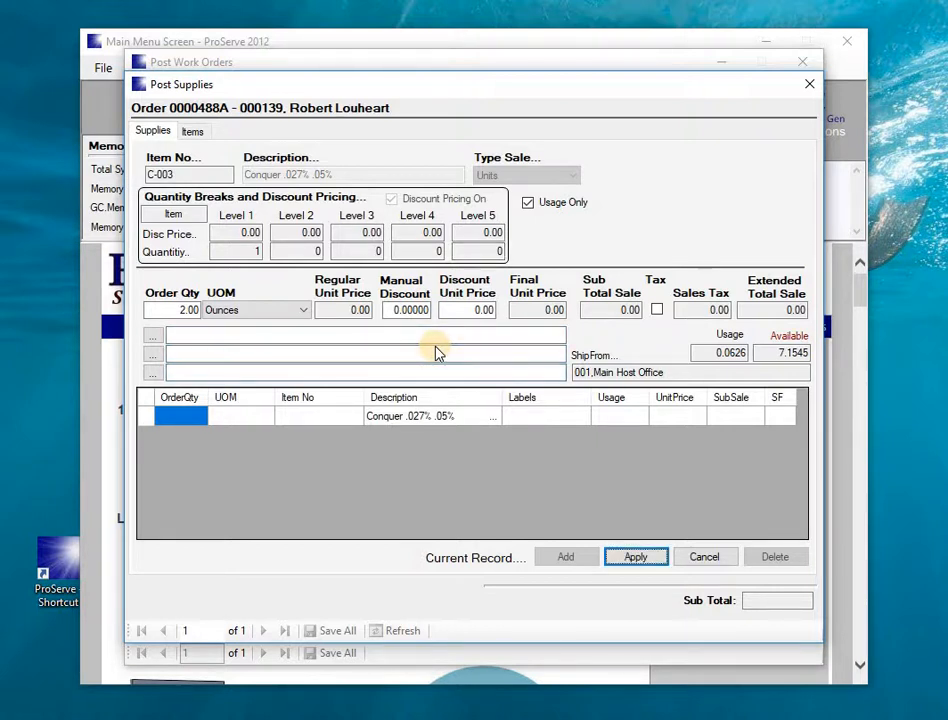
{"action": "key", "text": "Return"}
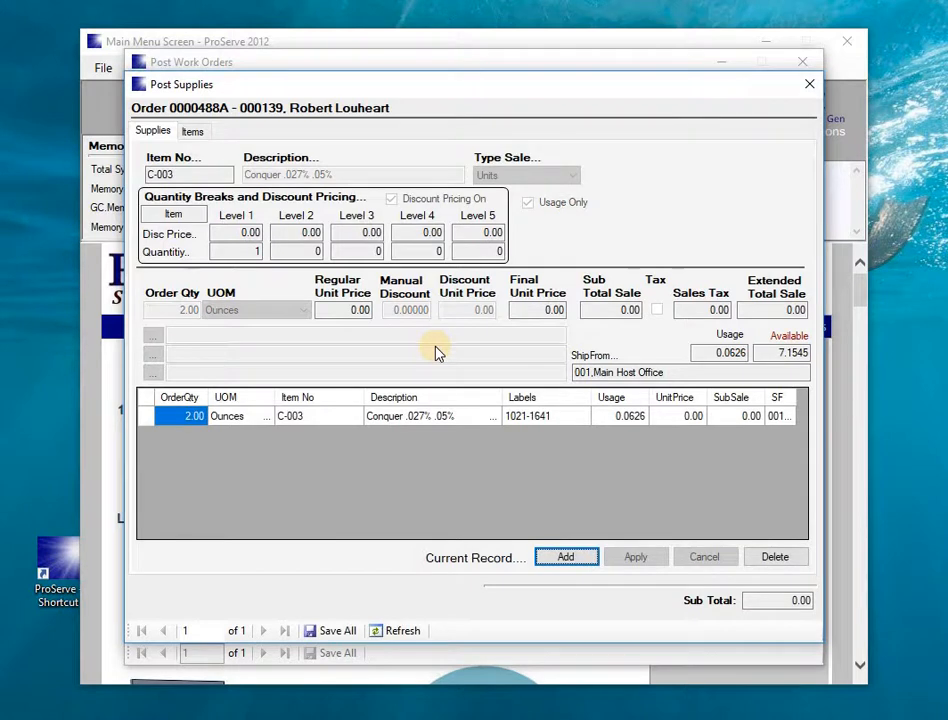
Add a second supply line using item C-004, Maxforce FC Ant Bait Gel .001%, keeping its default description.
{"action": "key", "text": "Return"}
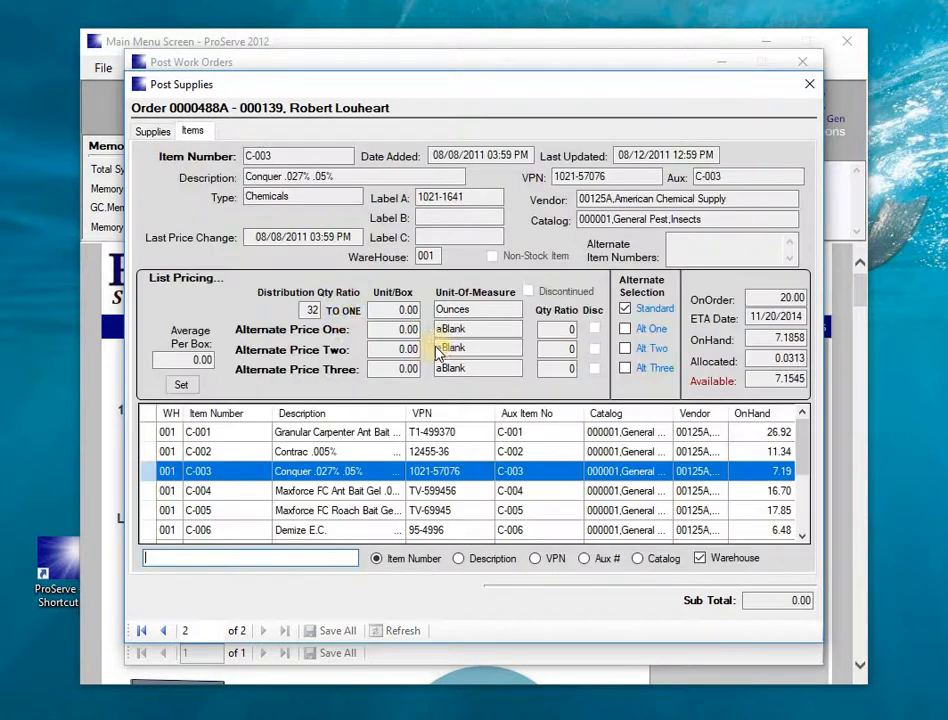
{"action": "left_click", "coordinate": [148, 491]}
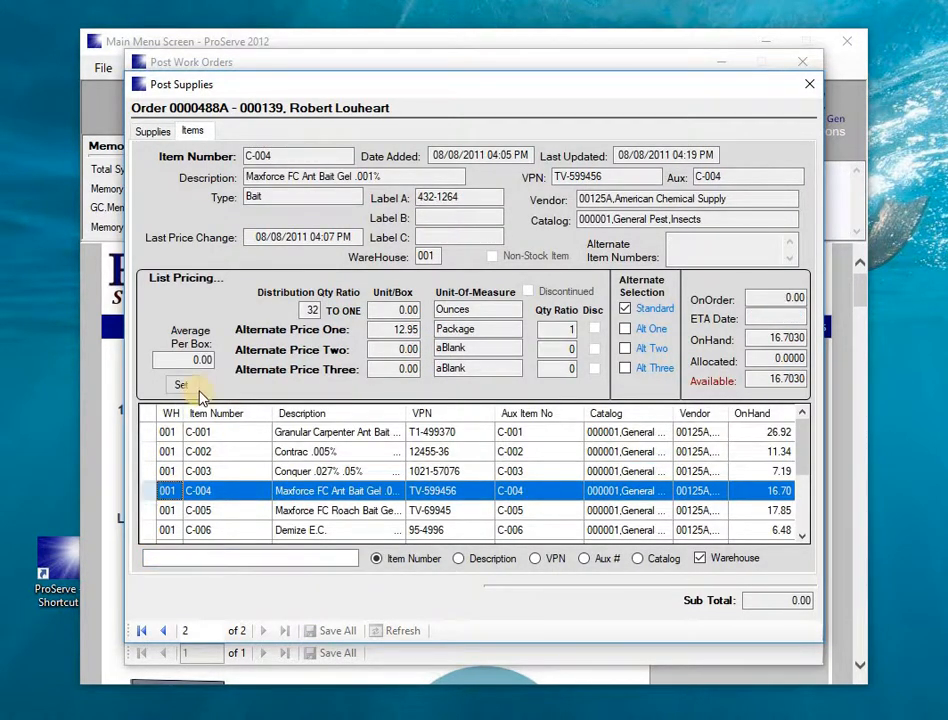
{"action": "key", "text": "Return"}
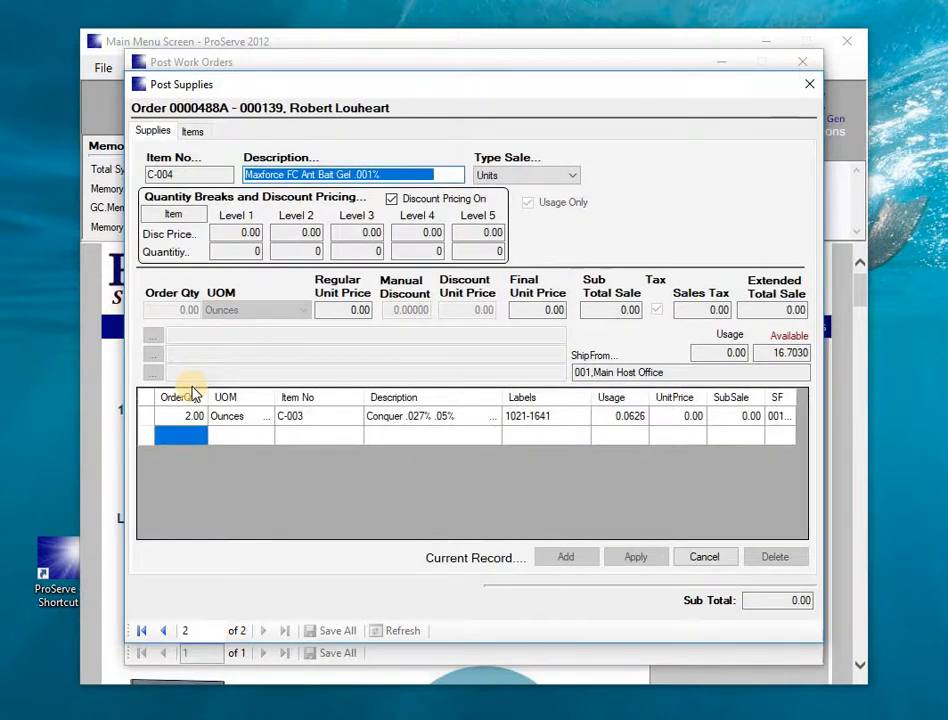
{"action": "key", "text": "Tab"}
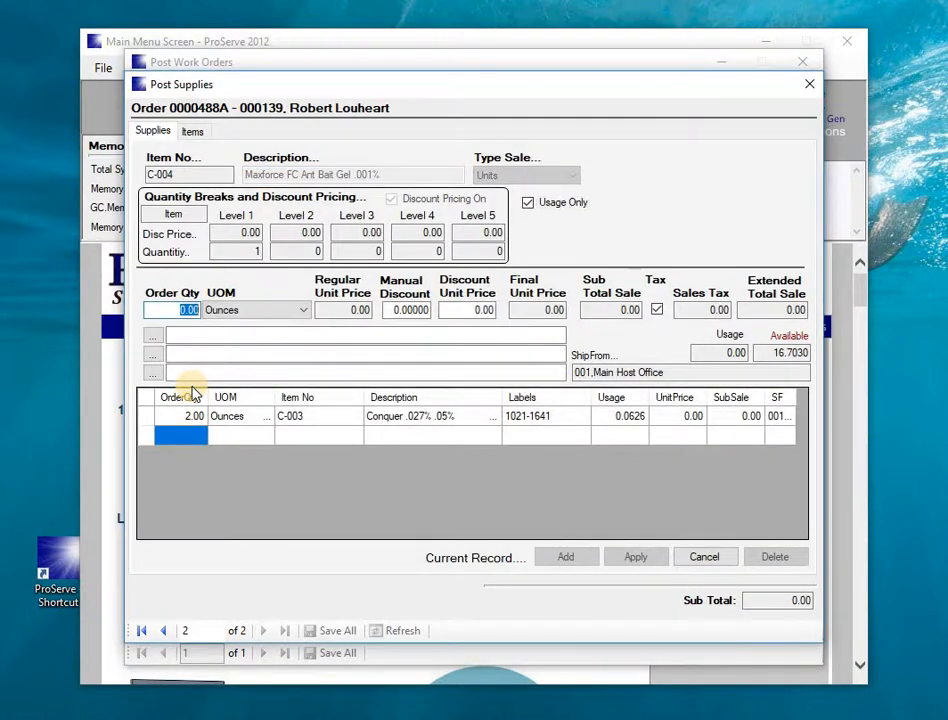
Set the ant bait gel's order quantity to 3 ounces, apply the line and save all supply changes.
{"action": "type", "text": "3"}
{"action": "key", "text": "Tab"}
{"action": "key", "text": "Tab"}
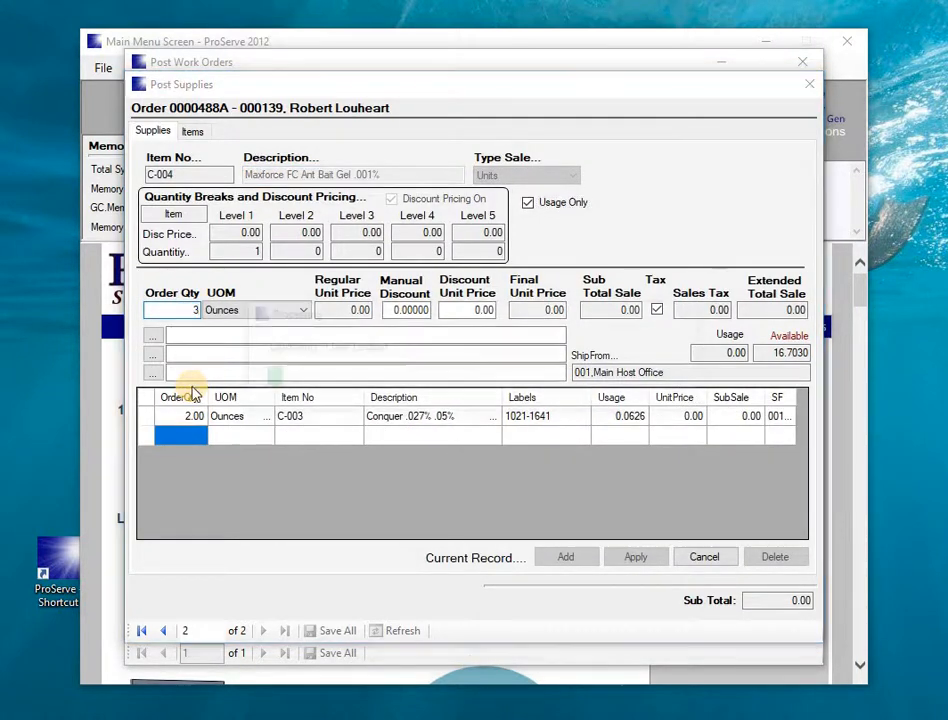
{"action": "key", "text": "Tab"}
{"action": "key", "text": "Tab"}
{"action": "key", "text": "Tab"}
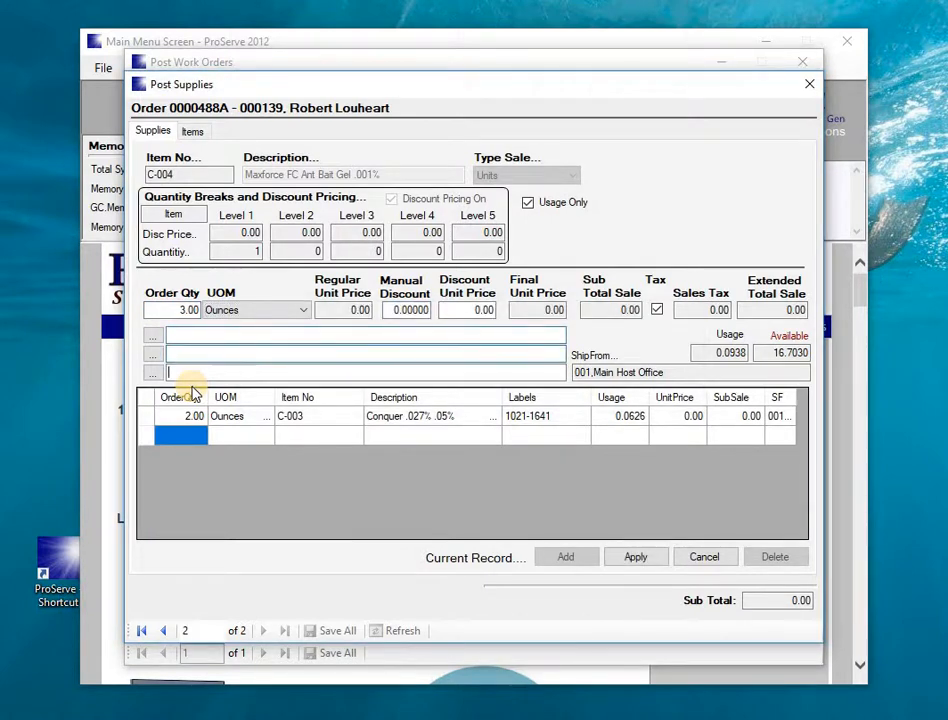
{"action": "key", "text": "Tab"}
{"action": "key", "text": "Tab"}
{"action": "key", "text": "Return"}
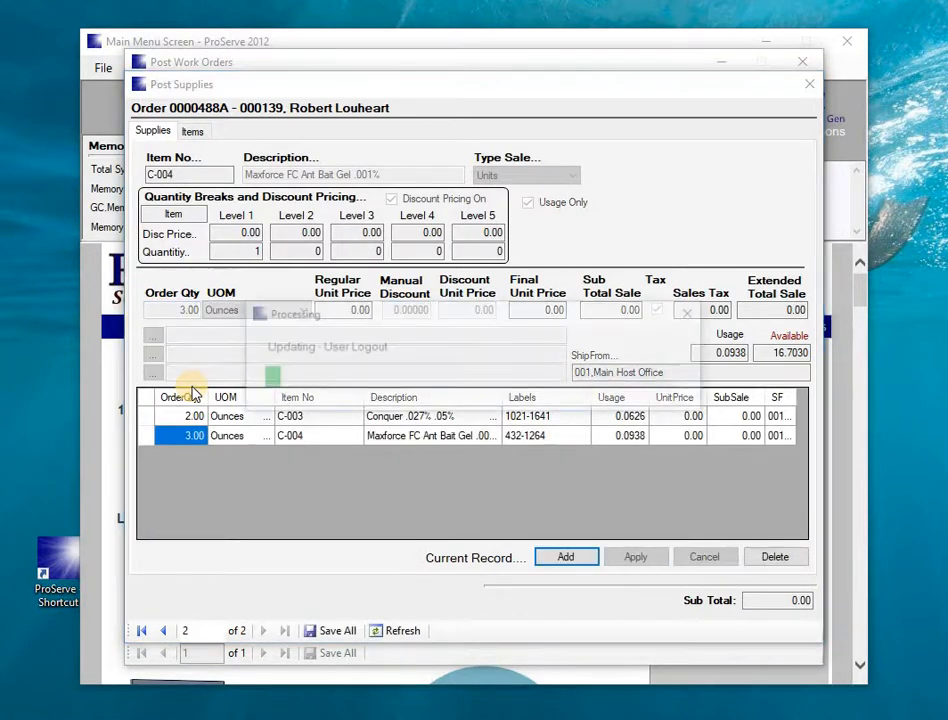
{"action": "left_click", "coordinate": [325, 631]}
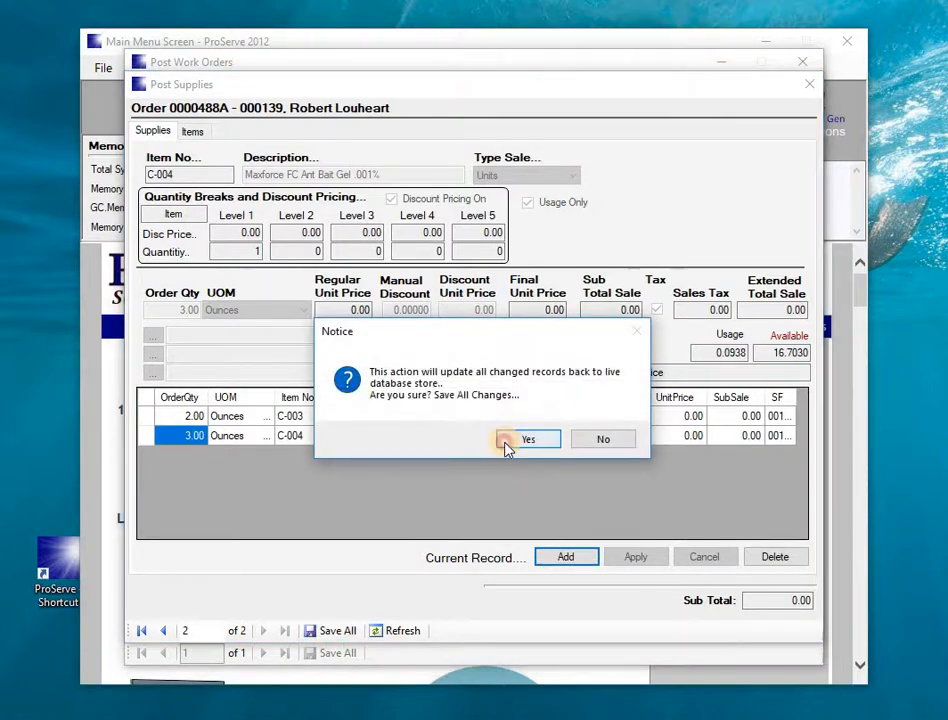
{"action": "left_click", "coordinate": [521, 440]}
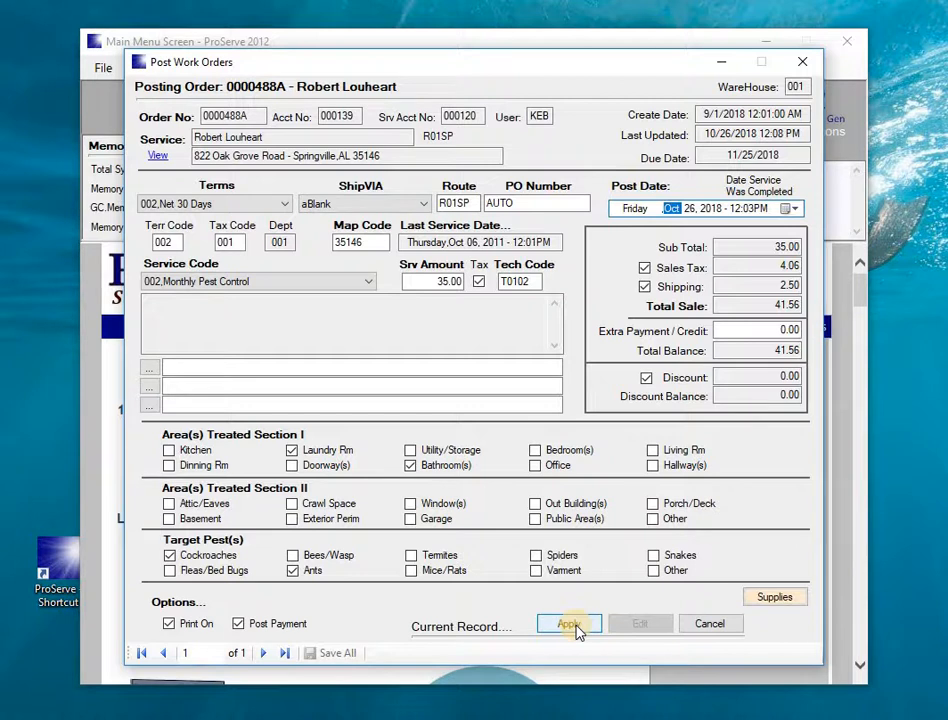
Apply the work order's posting and save all changes, confirming the update.
{"action": "left_click", "coordinate": [569, 624]}
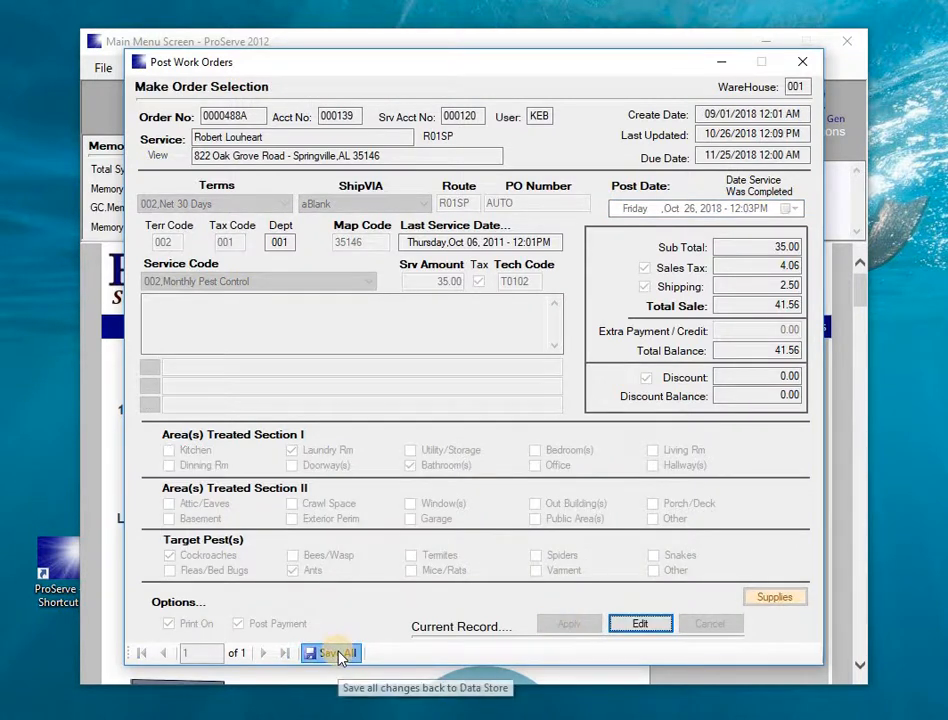
{"action": "left_click", "coordinate": [340, 655]}
{"action": "left_click", "coordinate": [523, 438]}
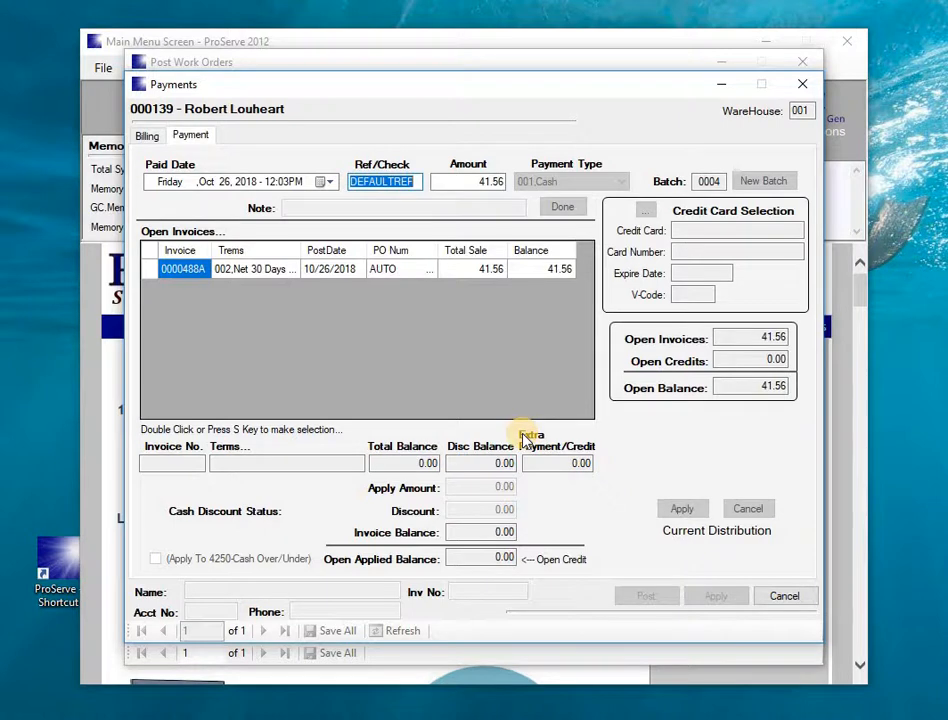
Record the payment details with reference CASH, the full invoice amount of 41.56 and payment type 001,Cash, leaving the note blank.
{"action": "type", "text": "CAS"}
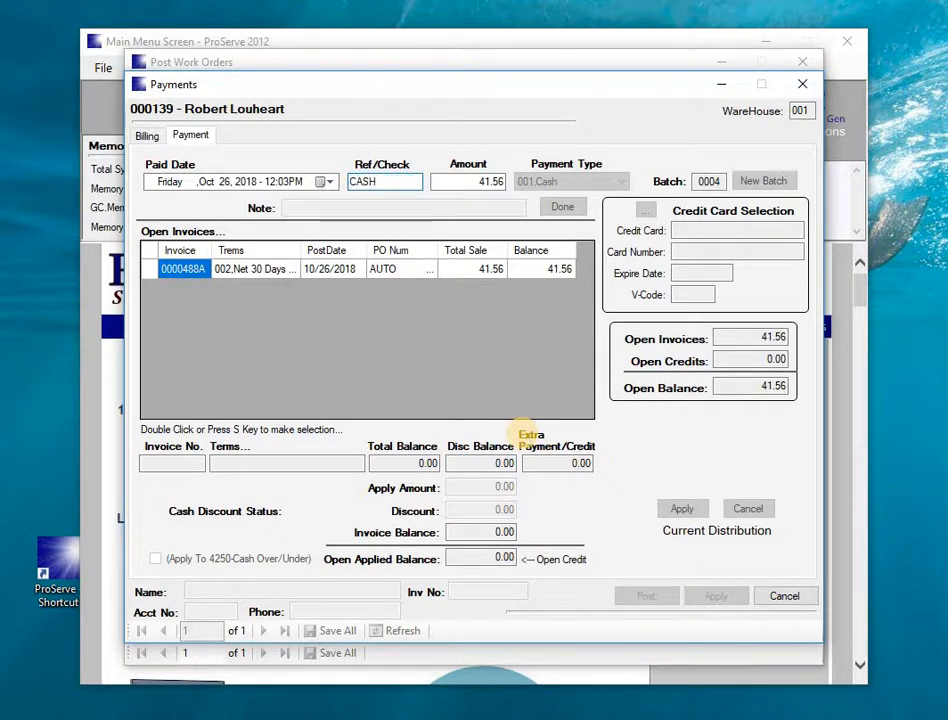
{"action": "type", "text": "H"}
{"action": "key", "text": "Return"}
{"action": "key", "text": "Return"}
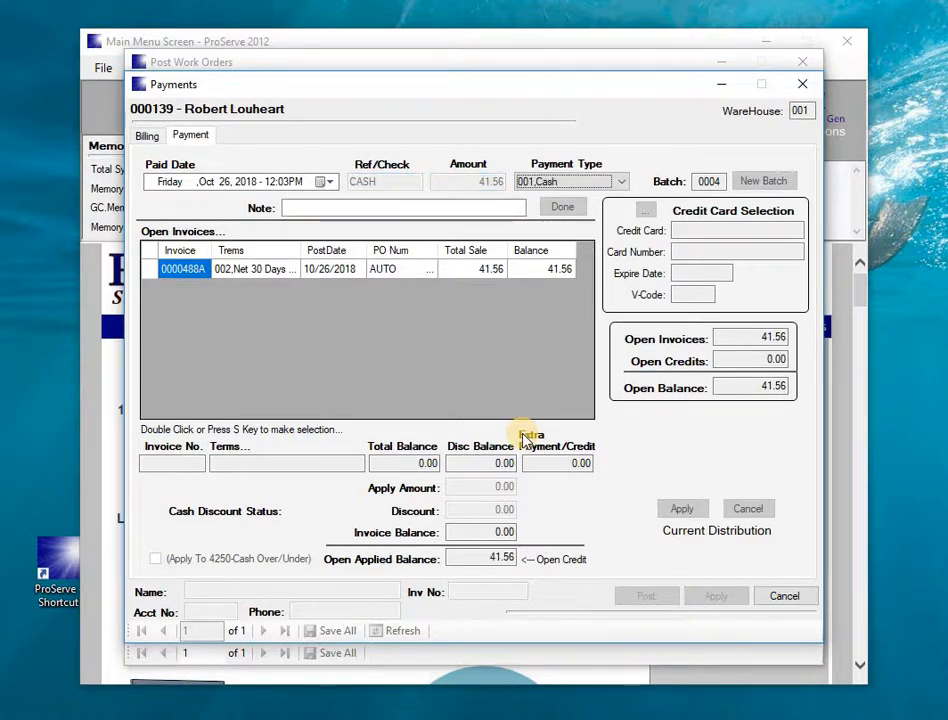
{"action": "key", "text": "Return"}
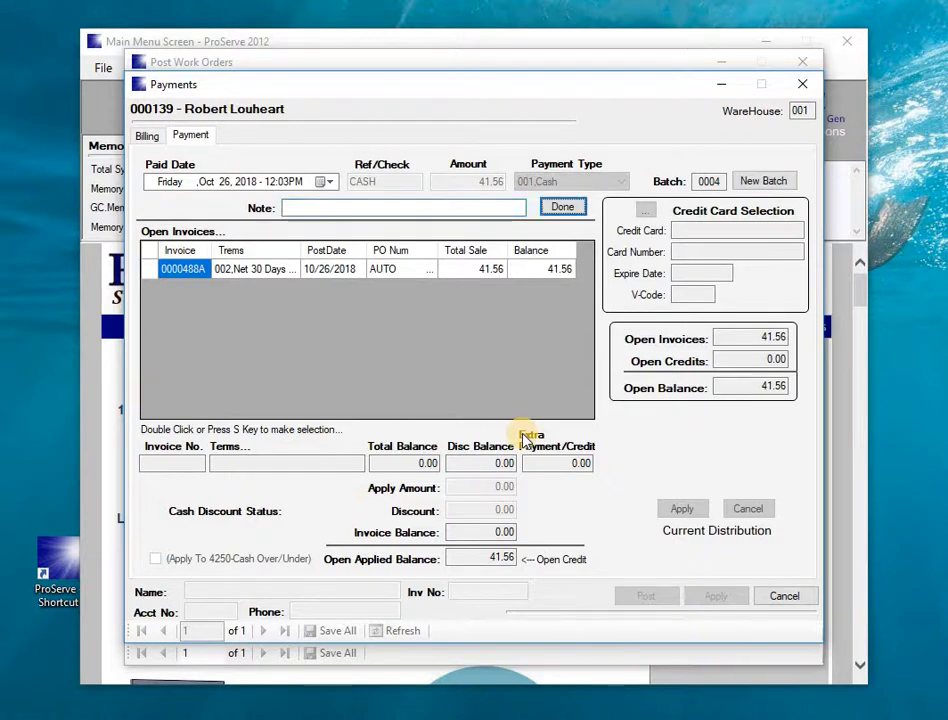
{"action": "key", "text": "Return"}
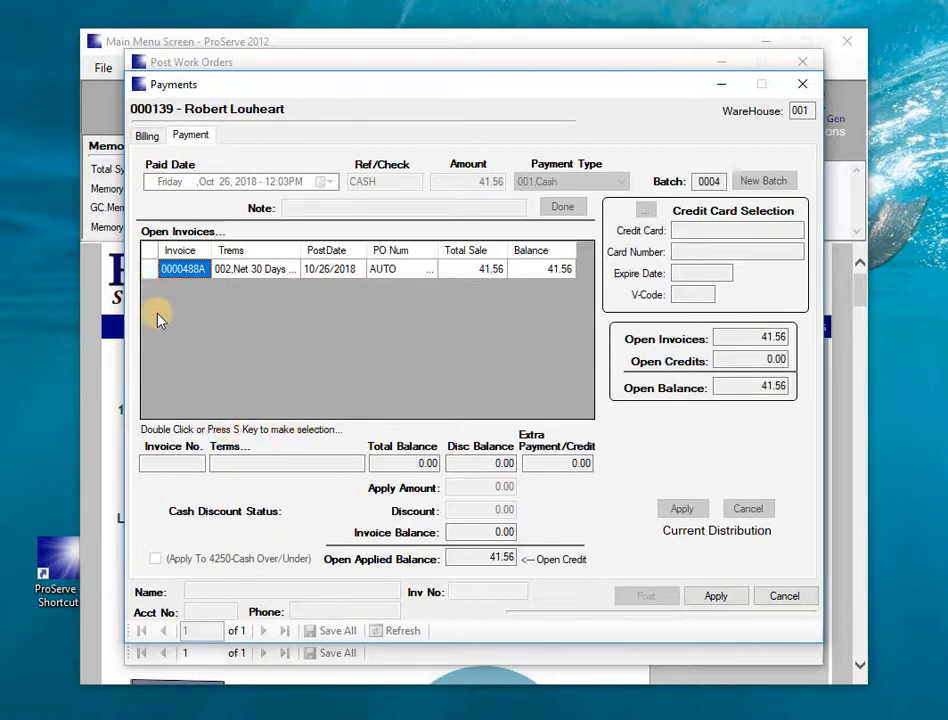
Distribute the full 41.56 payment to the customer's open invoice without a discount.
{"action": "key", "text": "s"}
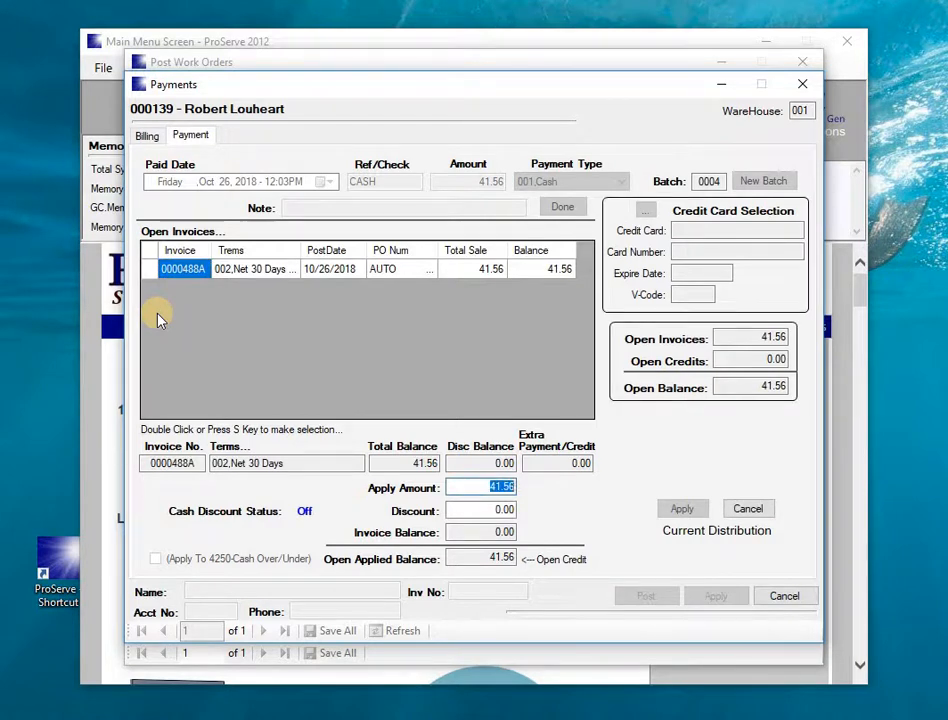
{"action": "key", "text": "Tab"}
{"action": "key", "text": "Tab"}
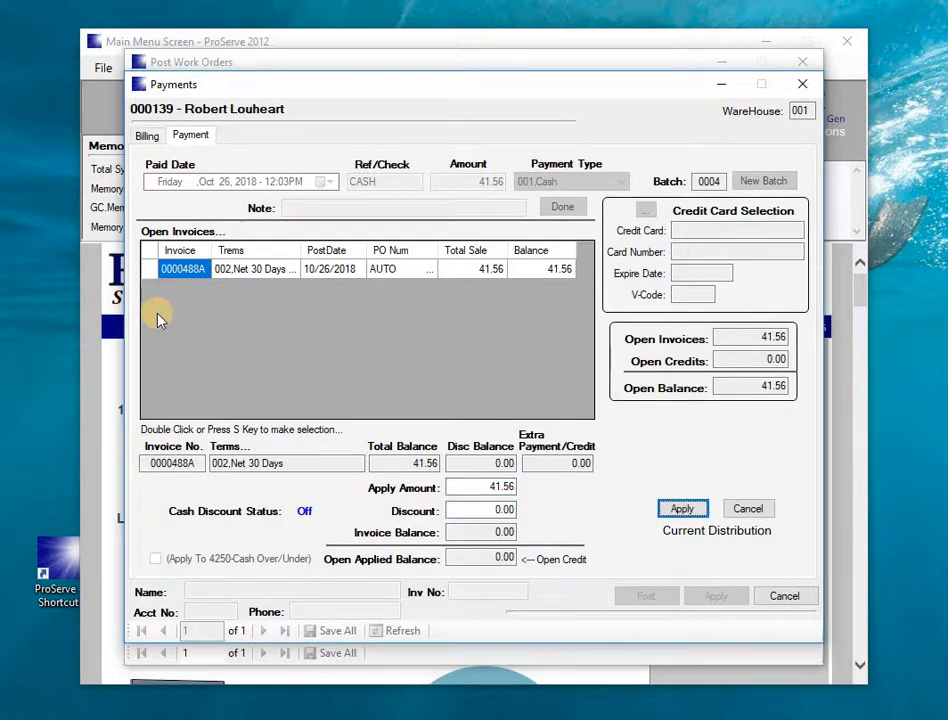
{"action": "key", "text": "Return"}
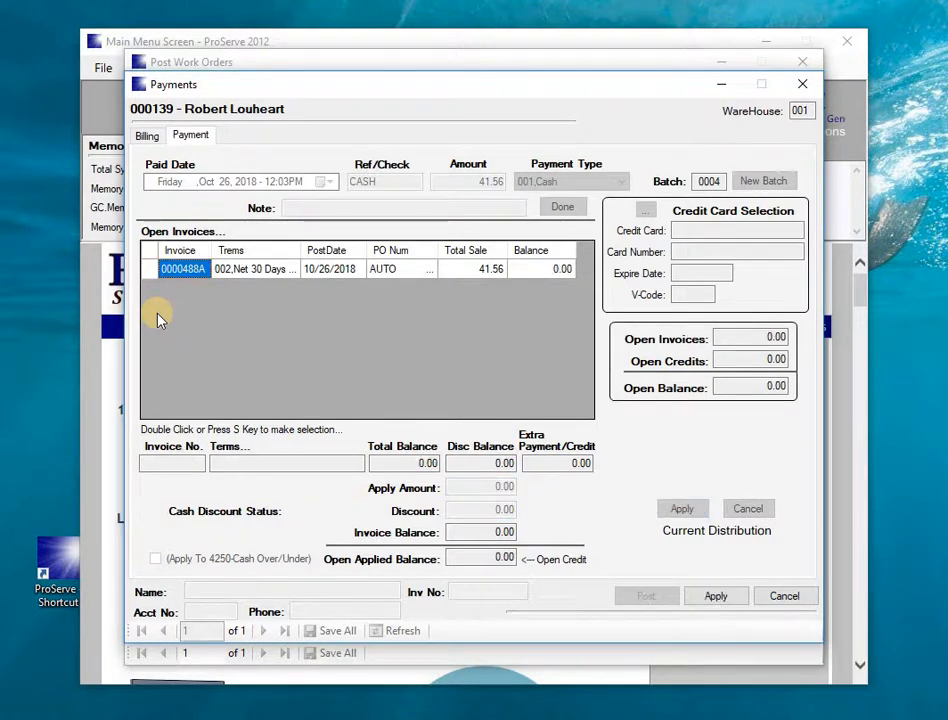
Apply the cash payment to the account and save all changes, confirming the database update.
{"action": "left_click", "coordinate": [701, 598]}
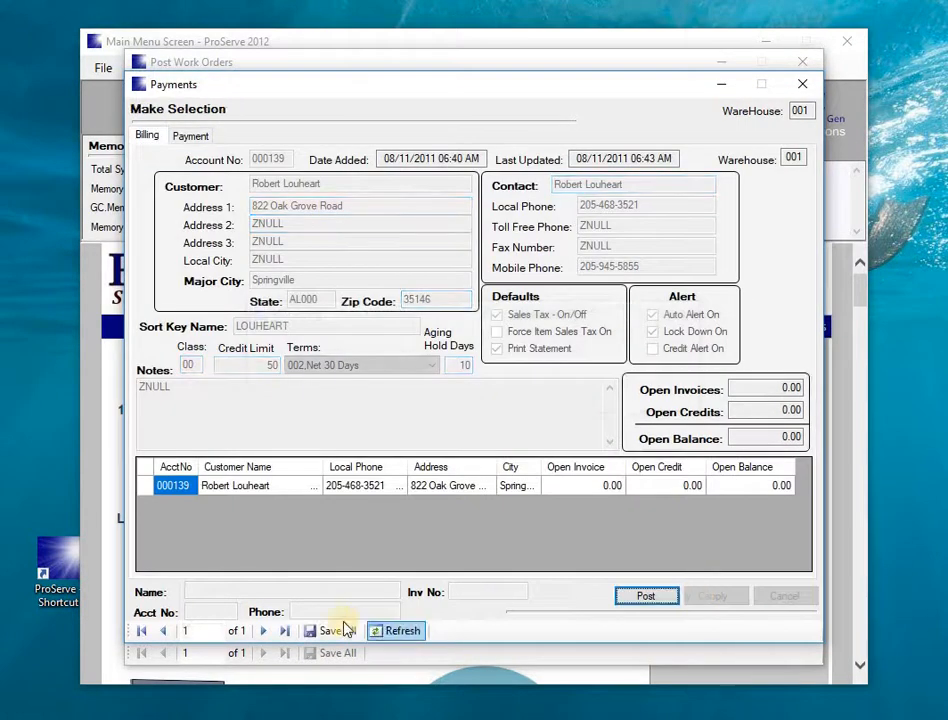
{"action": "left_click", "coordinate": [331, 635]}
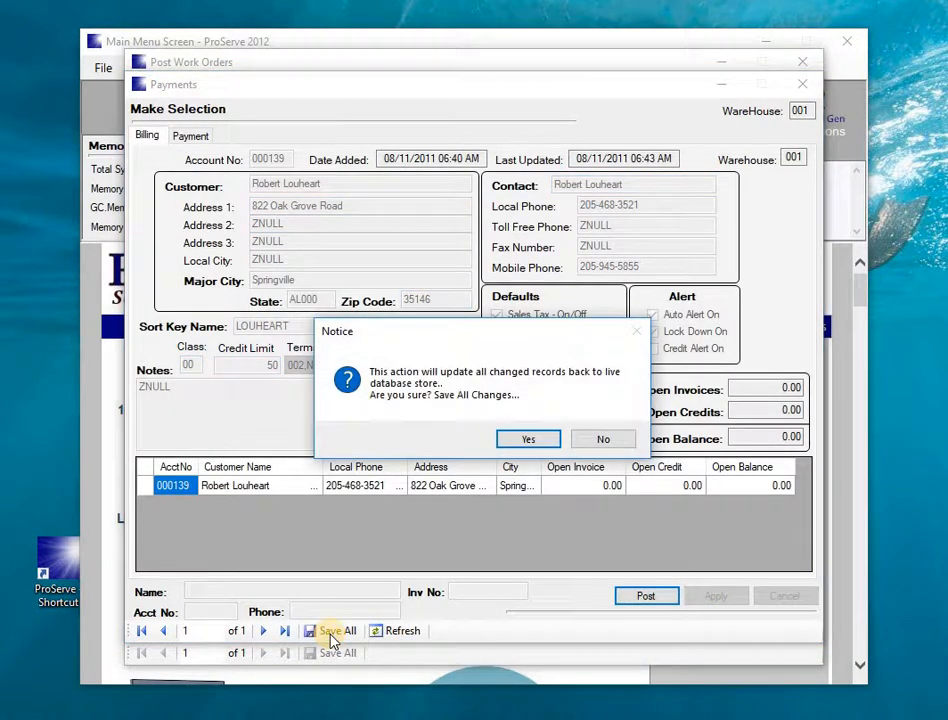
{"action": "left_click", "coordinate": [514, 439]}
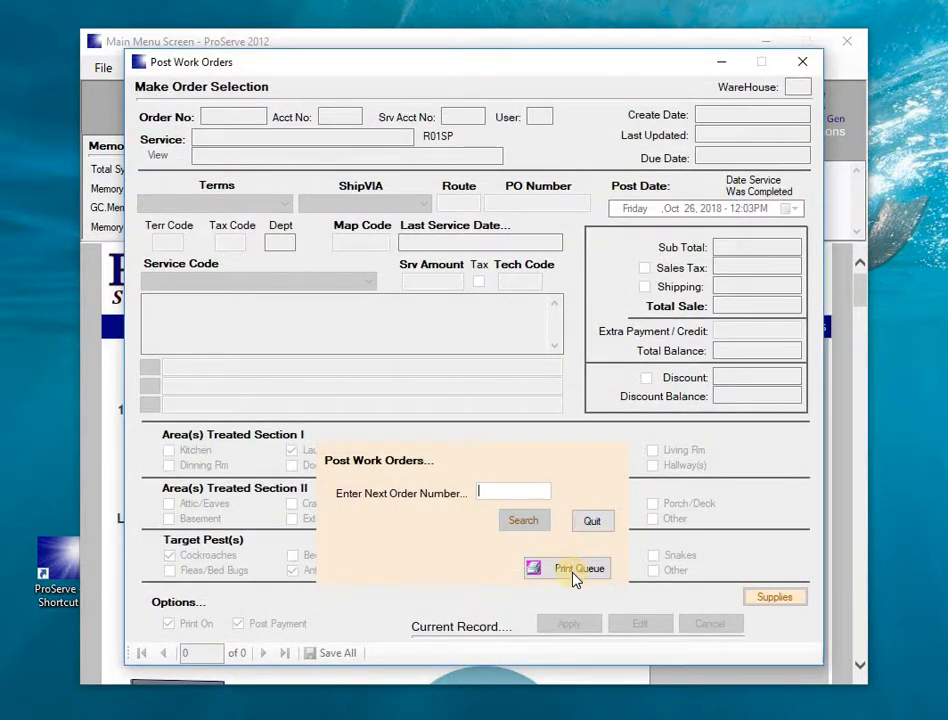
Check both orders in the print queue and print them all on the Canon MF4700 Series UFRII LT.
{"action": "left_click", "coordinate": [576, 578]}
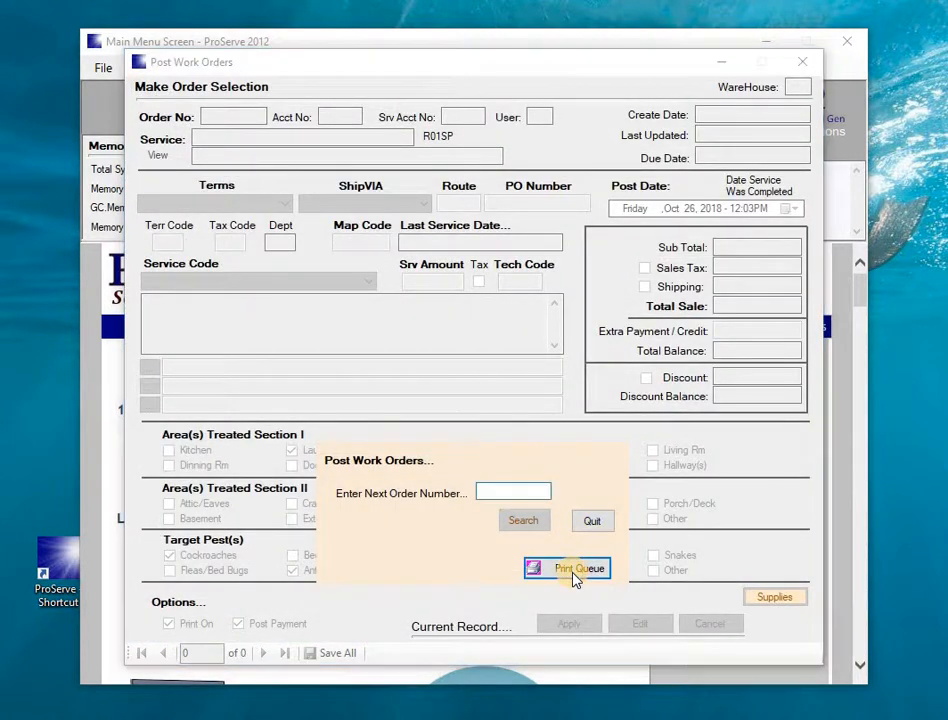
{"action": "left_click", "coordinate": [222, 340]}
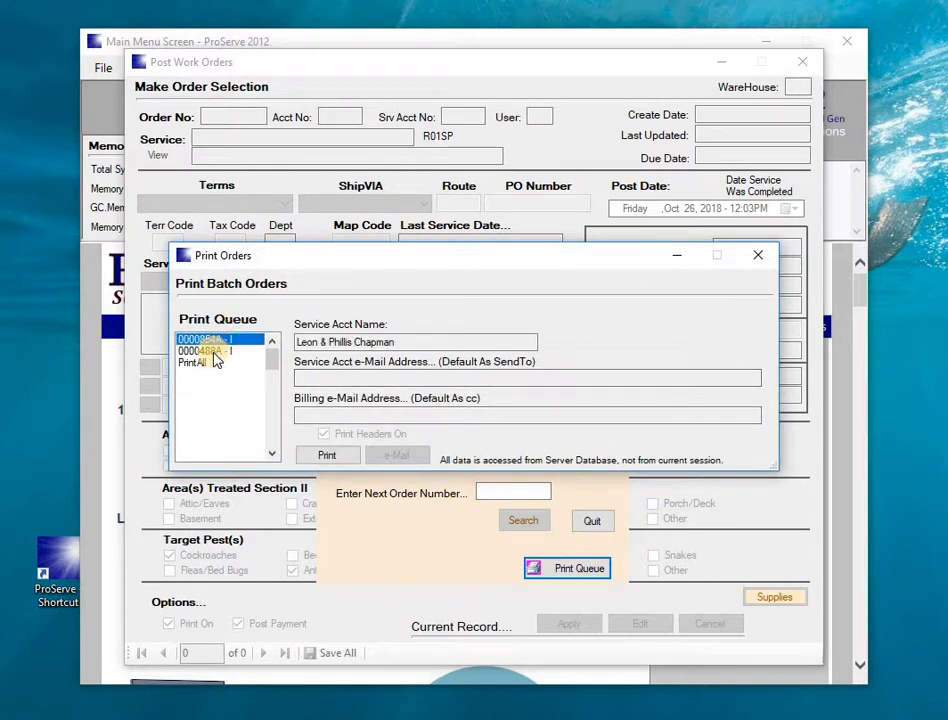
{"action": "left_click", "coordinate": [205, 351]}
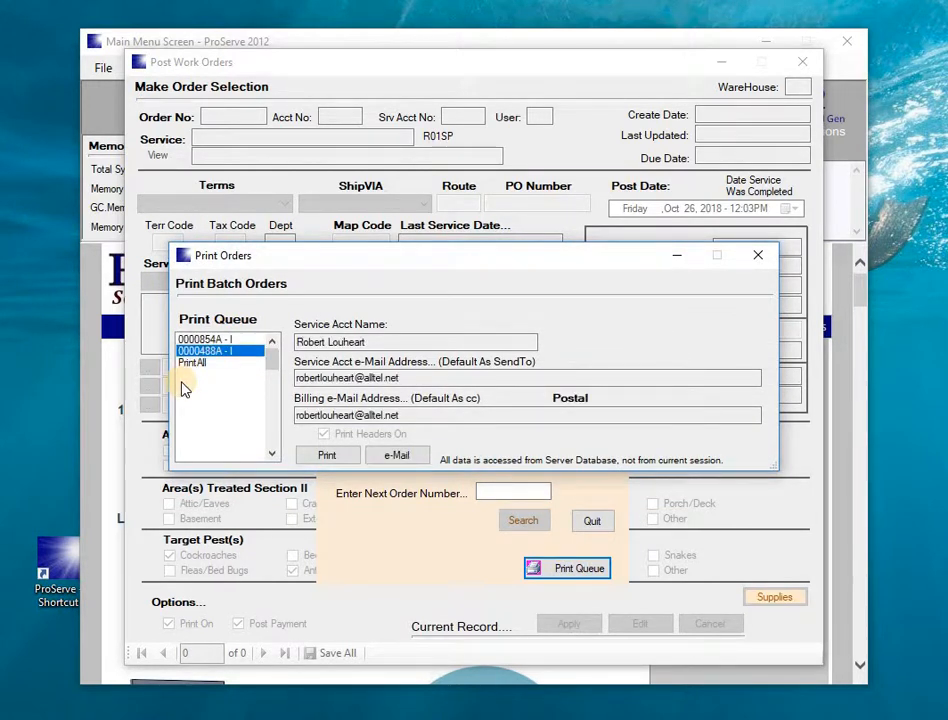
{"action": "left_click", "coordinate": [194, 366]}
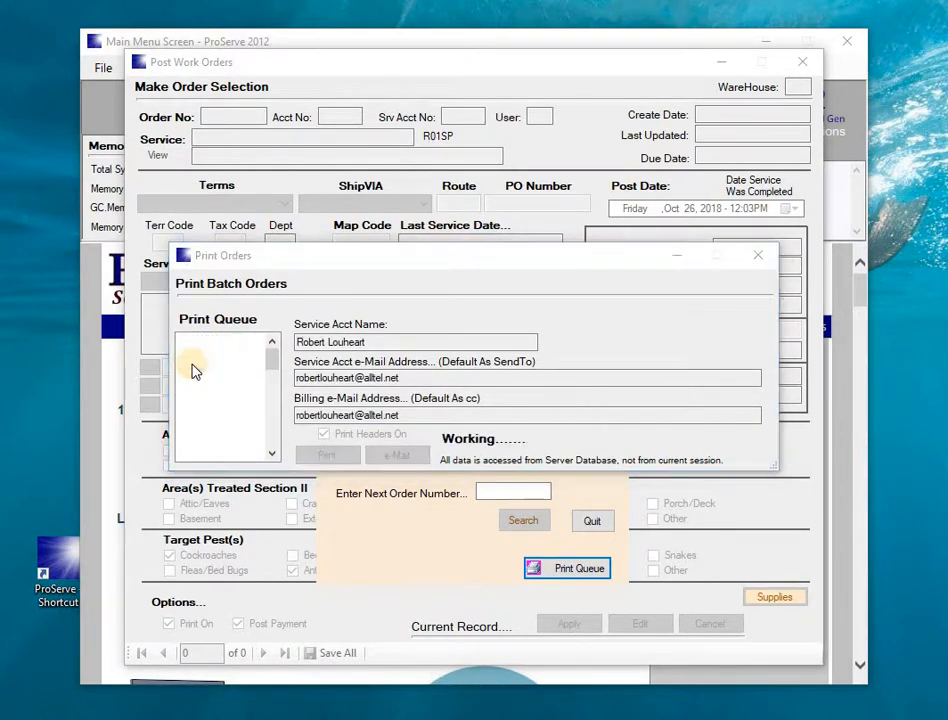
{"action": "left_click", "coordinate": [563, 357]}
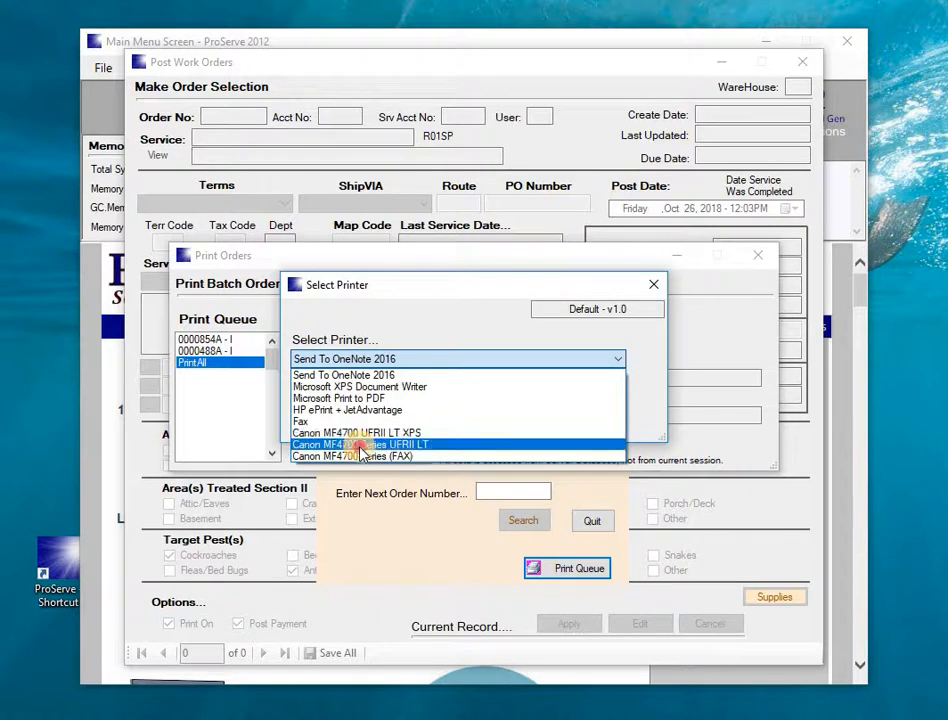
{"action": "left_click", "coordinate": [360, 445]}
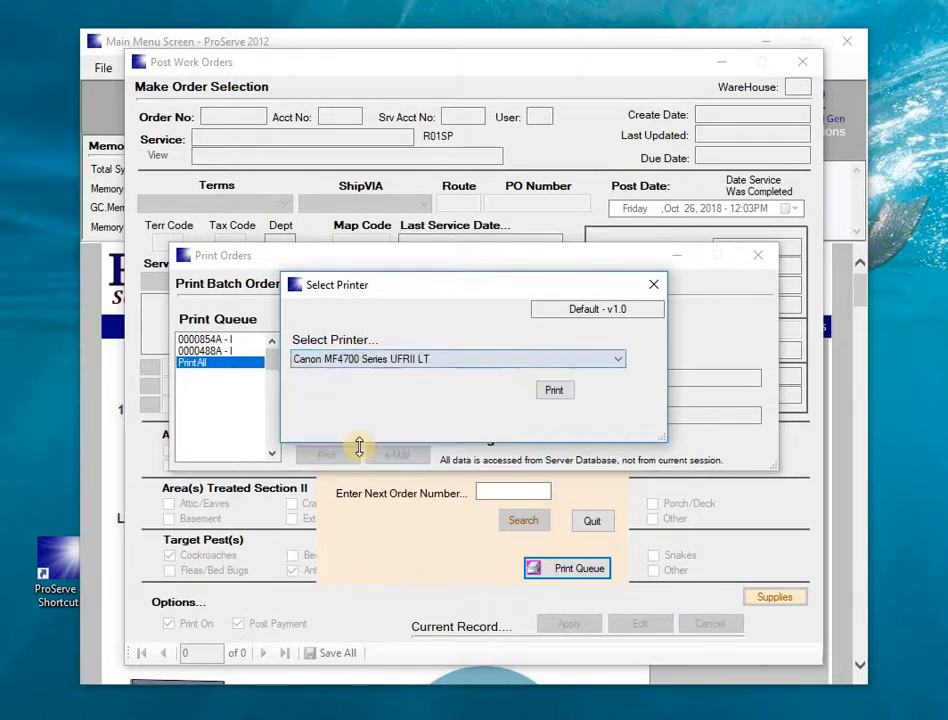
{"action": "left_click", "coordinate": [556, 391]}
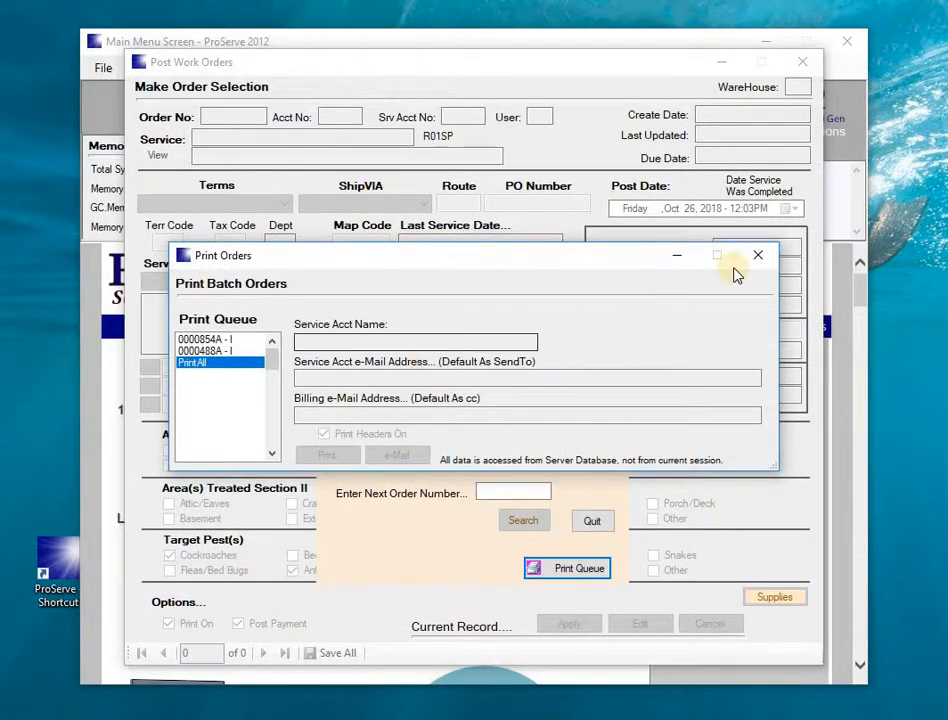
Close the batch order printing window and empty the print queue.
{"action": "left_click", "coordinate": [759, 257]}
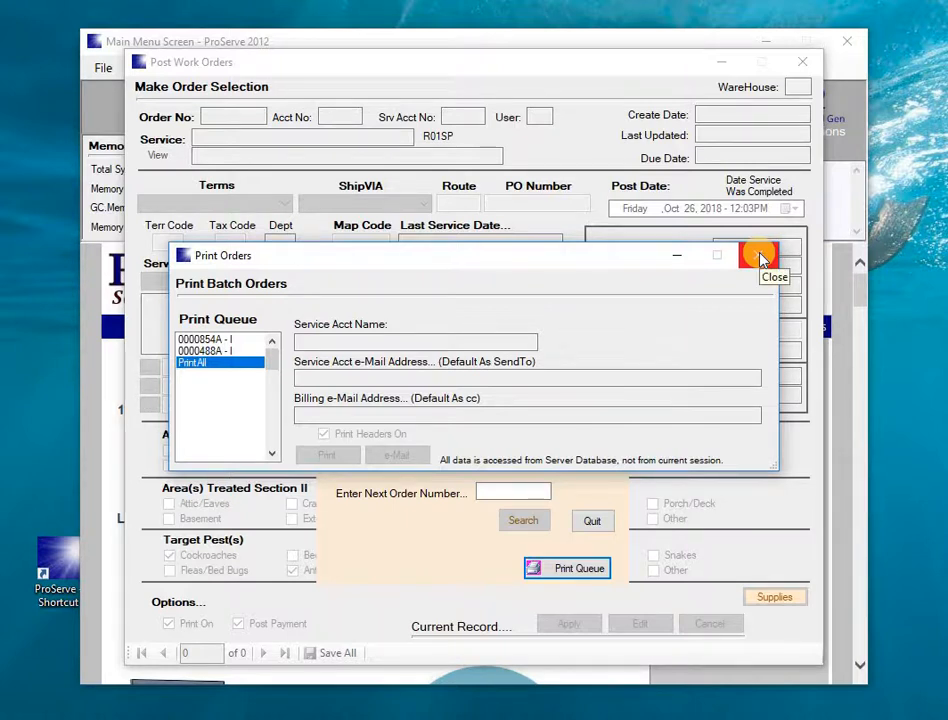
{"action": "left_click", "coordinate": [759, 257]}
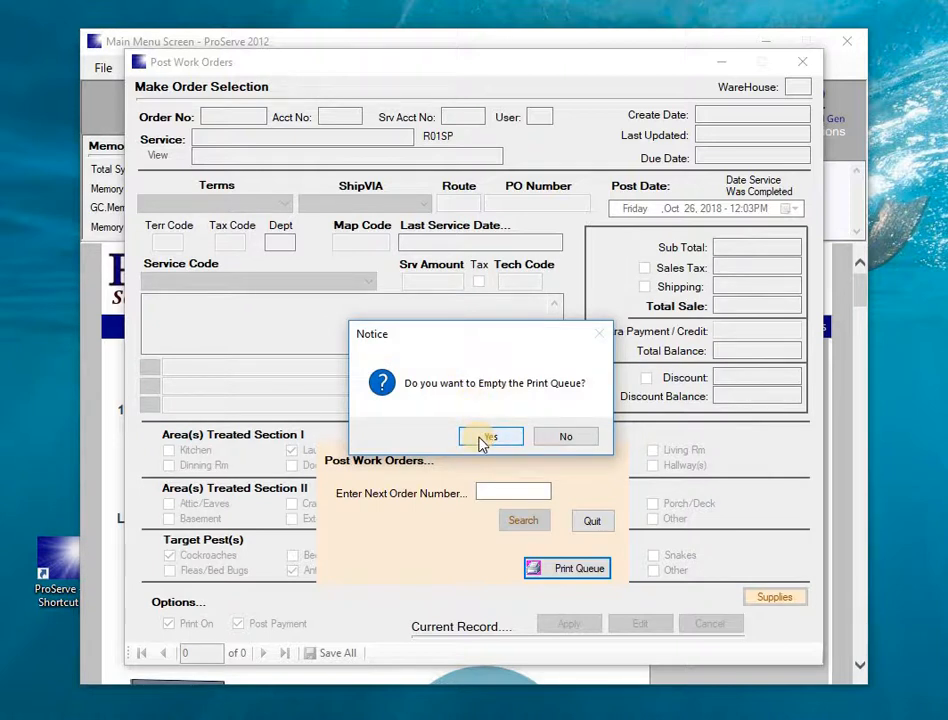
{"action": "left_click", "coordinate": [483, 442]}
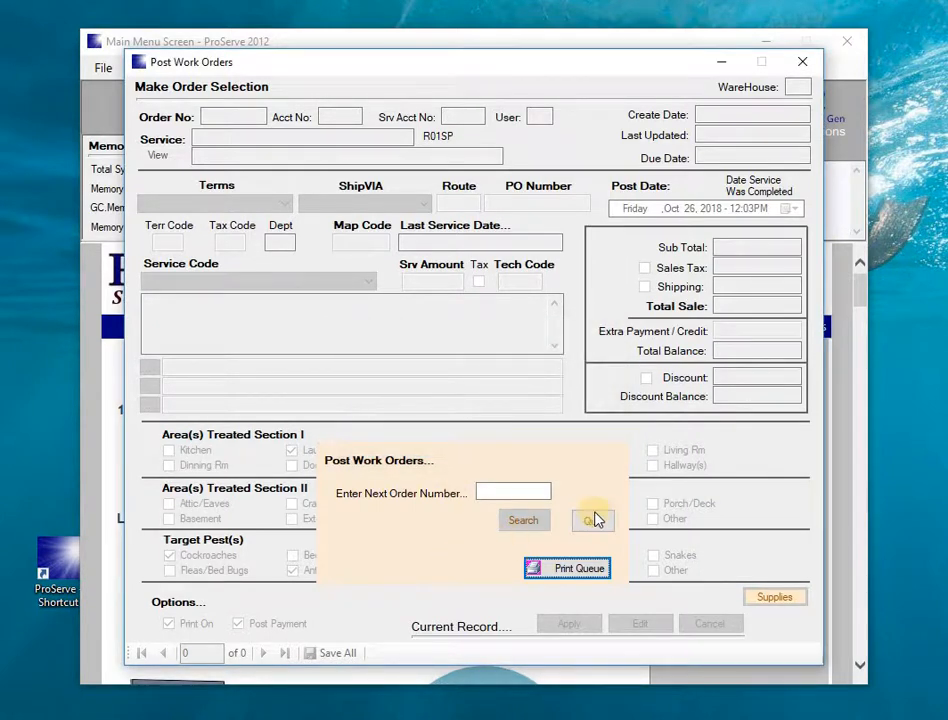